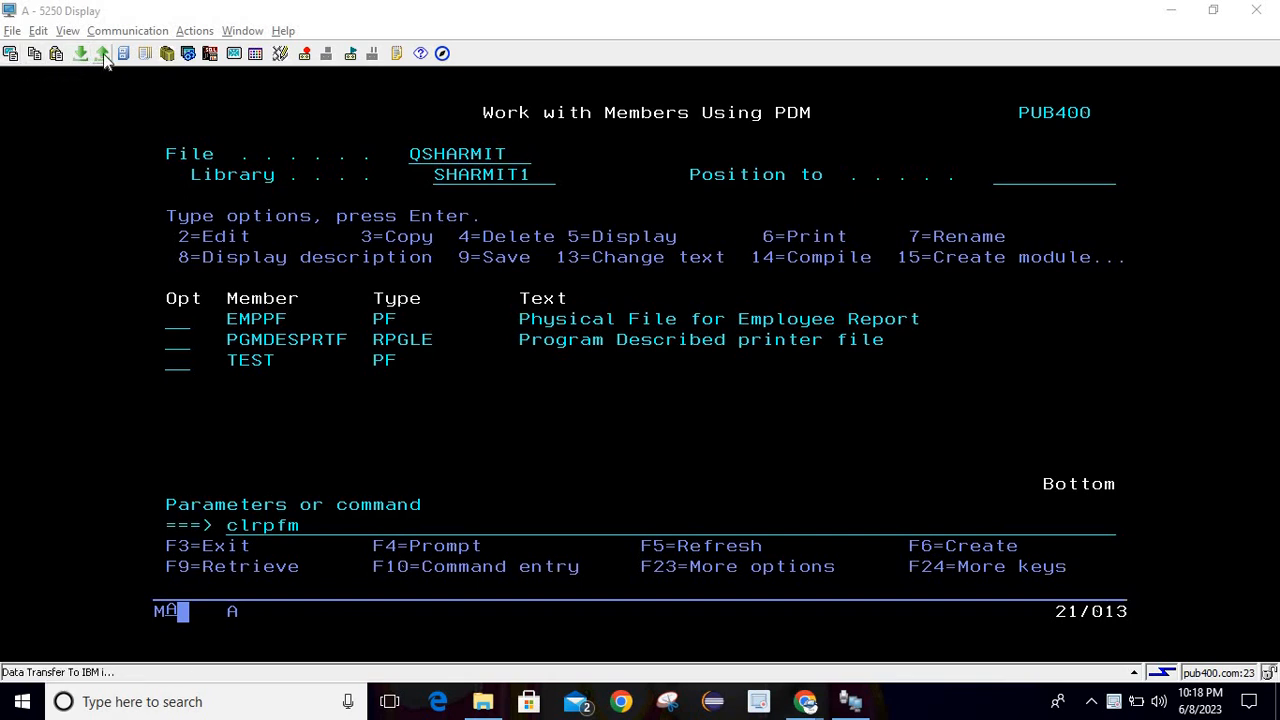
# Erase the pending clrpfm command from the 5250 command line and minimize the session window.
pyautogui.click(204, 230)
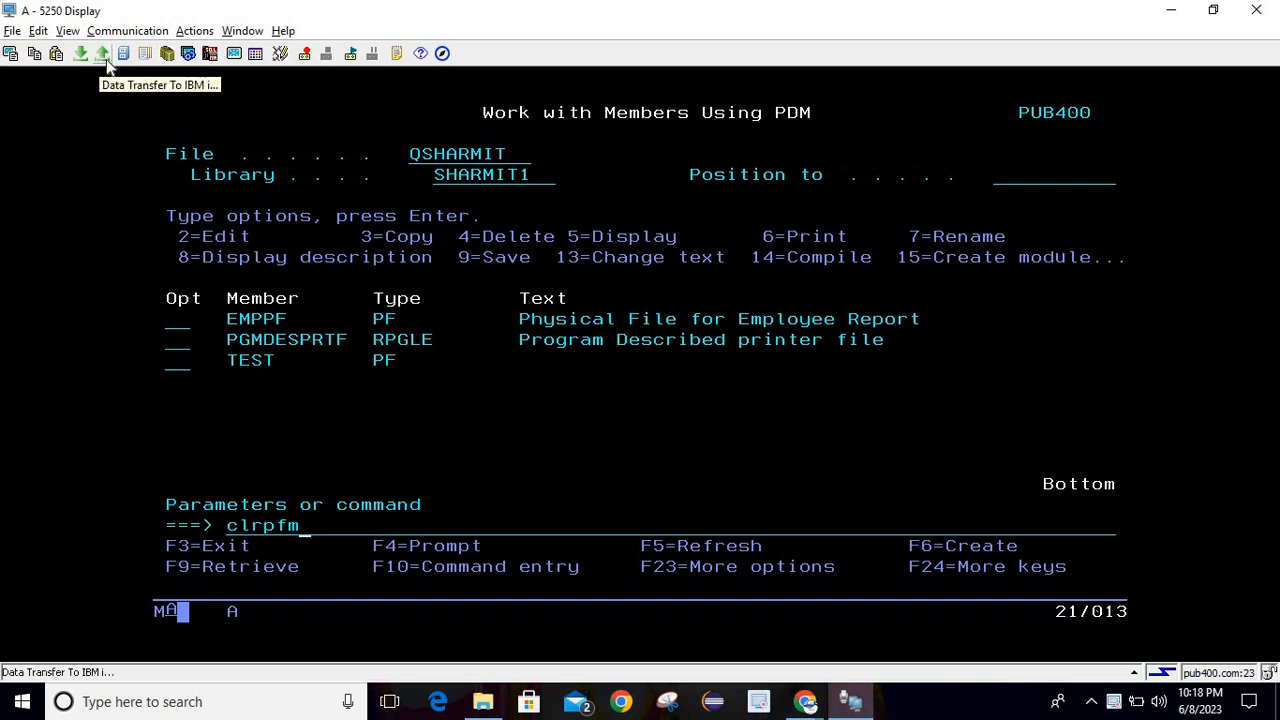
pyautogui.click(202, 175)
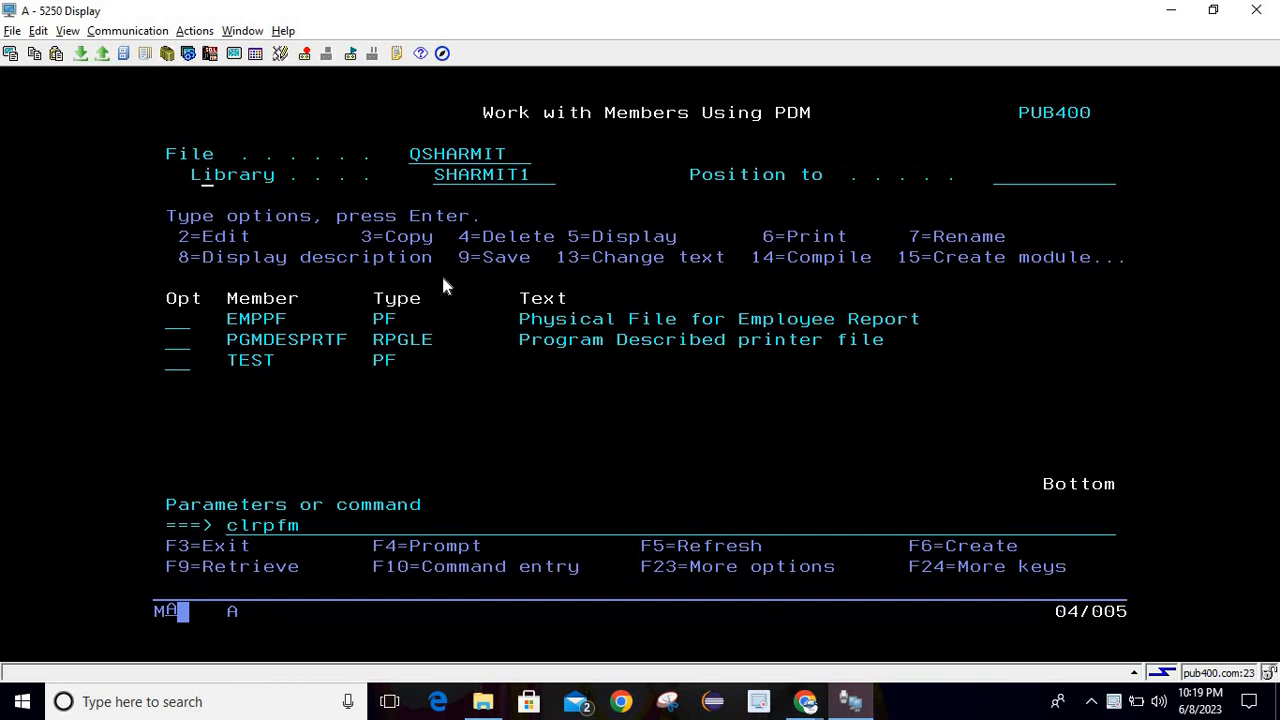
pyautogui.click(662, 423)
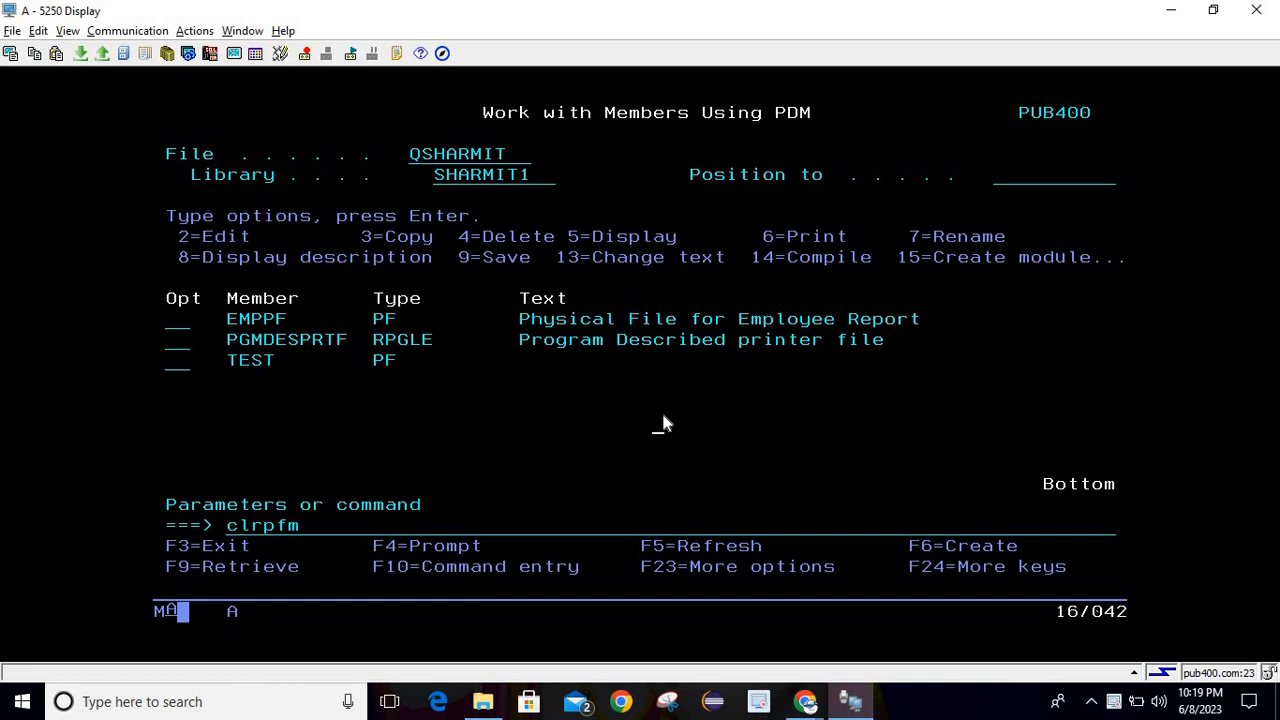
pyautogui.click(230, 530)
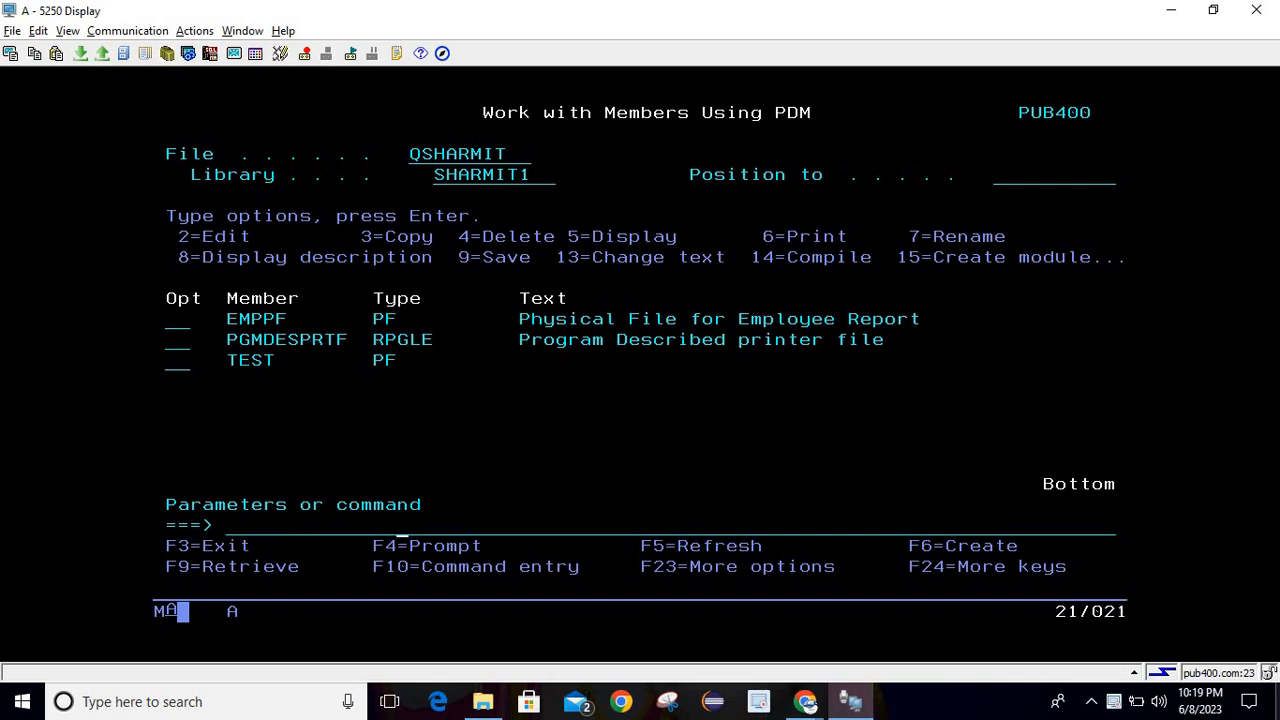
pyautogui.click(1277, 705)
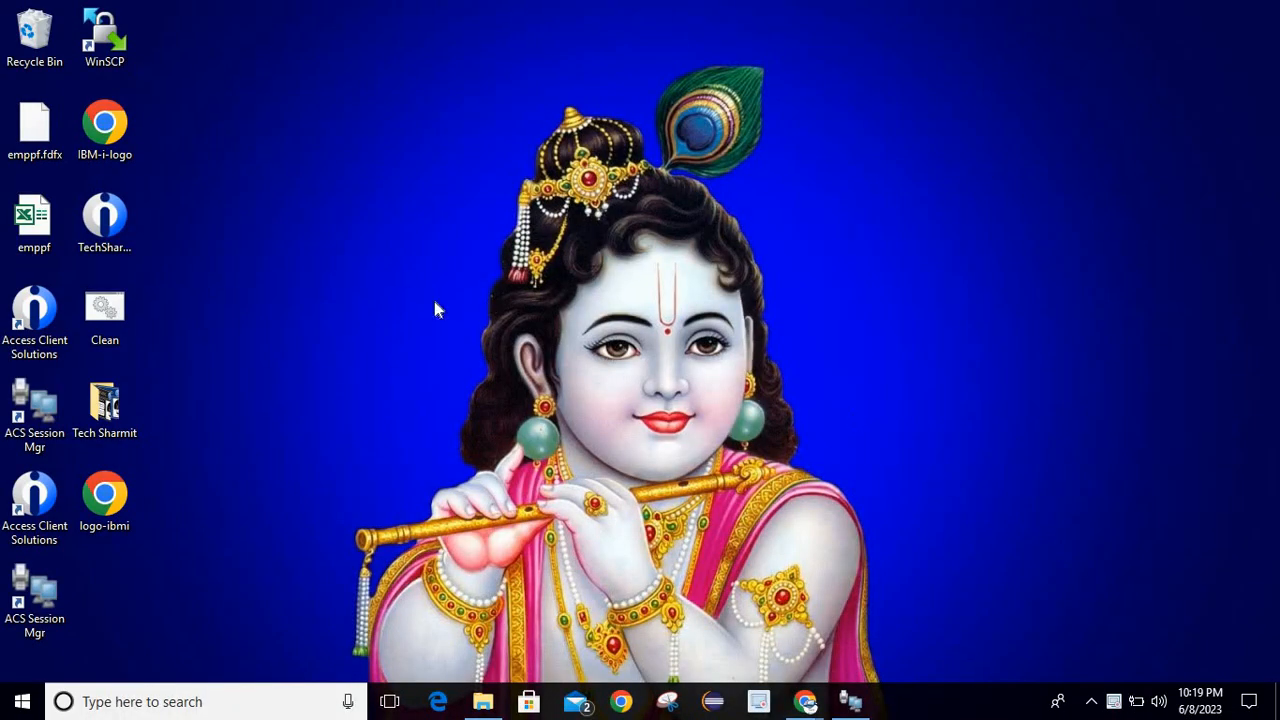
# Check the emppf workbook's two employee rows and EMP_SALARY column, close Excel, and restore the 5250 session.
pyautogui.doubleClick(36, 220)
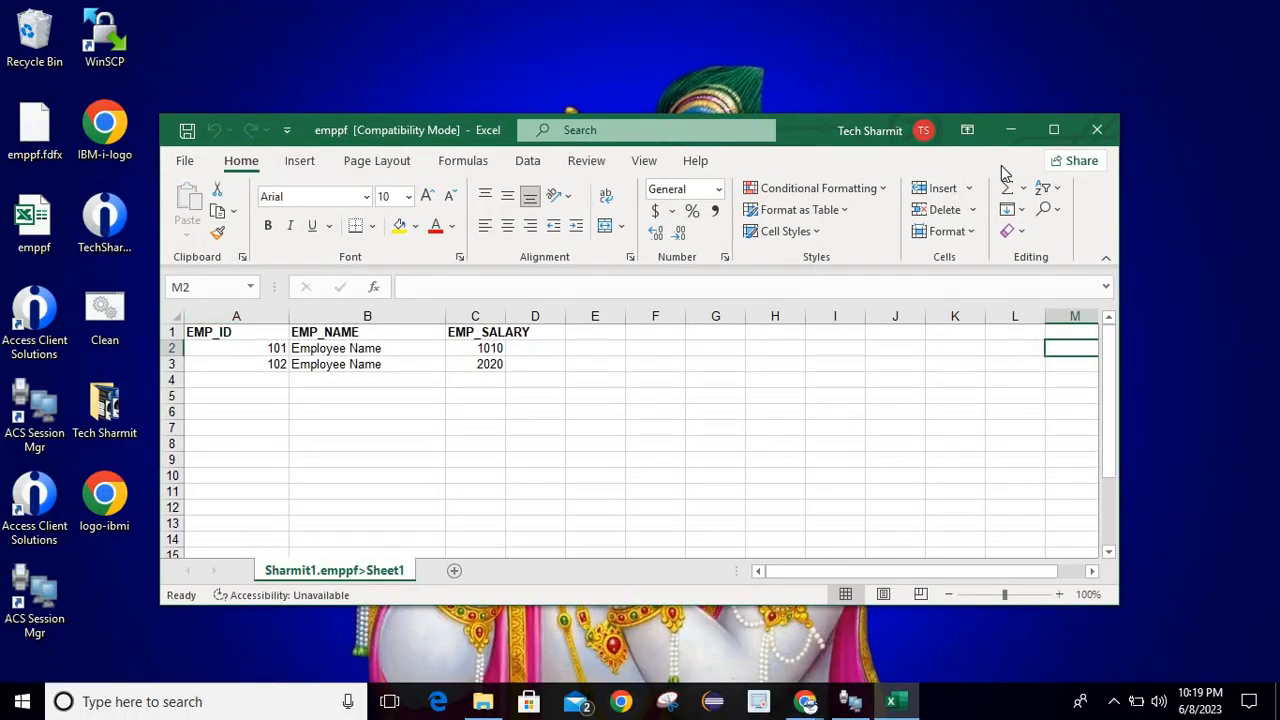
pyautogui.click(1053, 130)
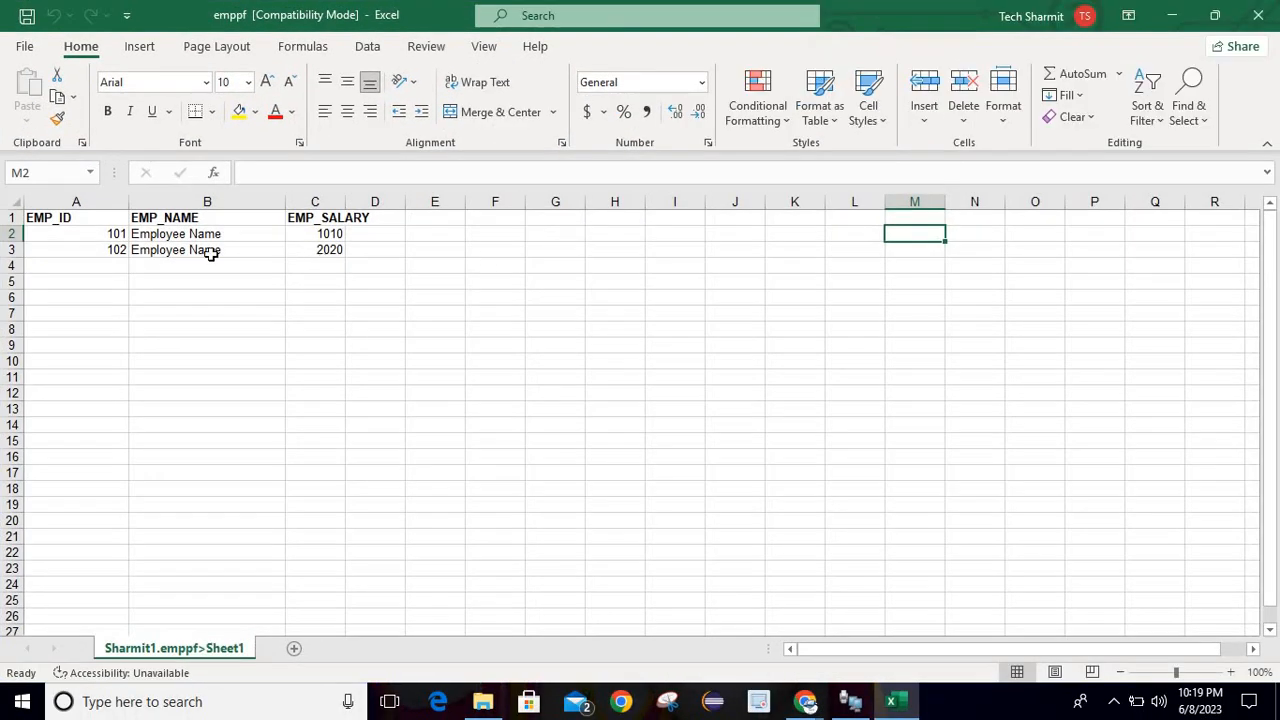
pyautogui.click(342, 216)
pyautogui.click(1258, 15)
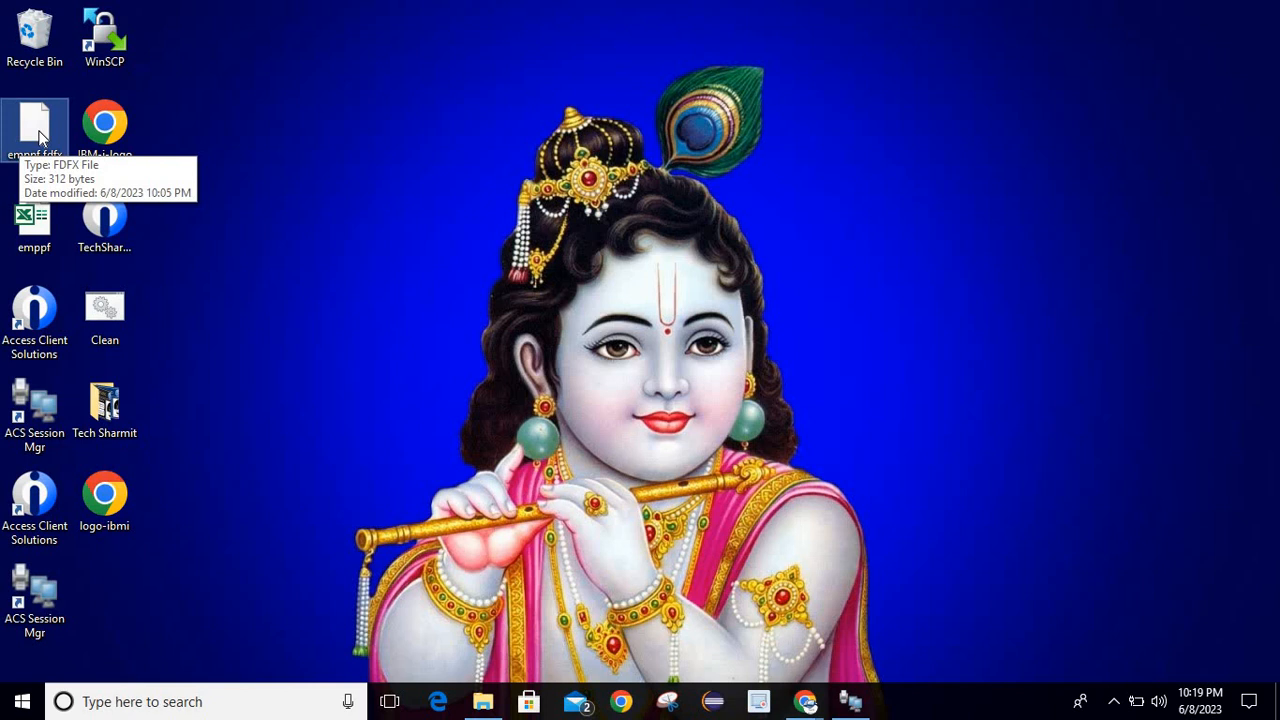
pyautogui.click(56, 160)
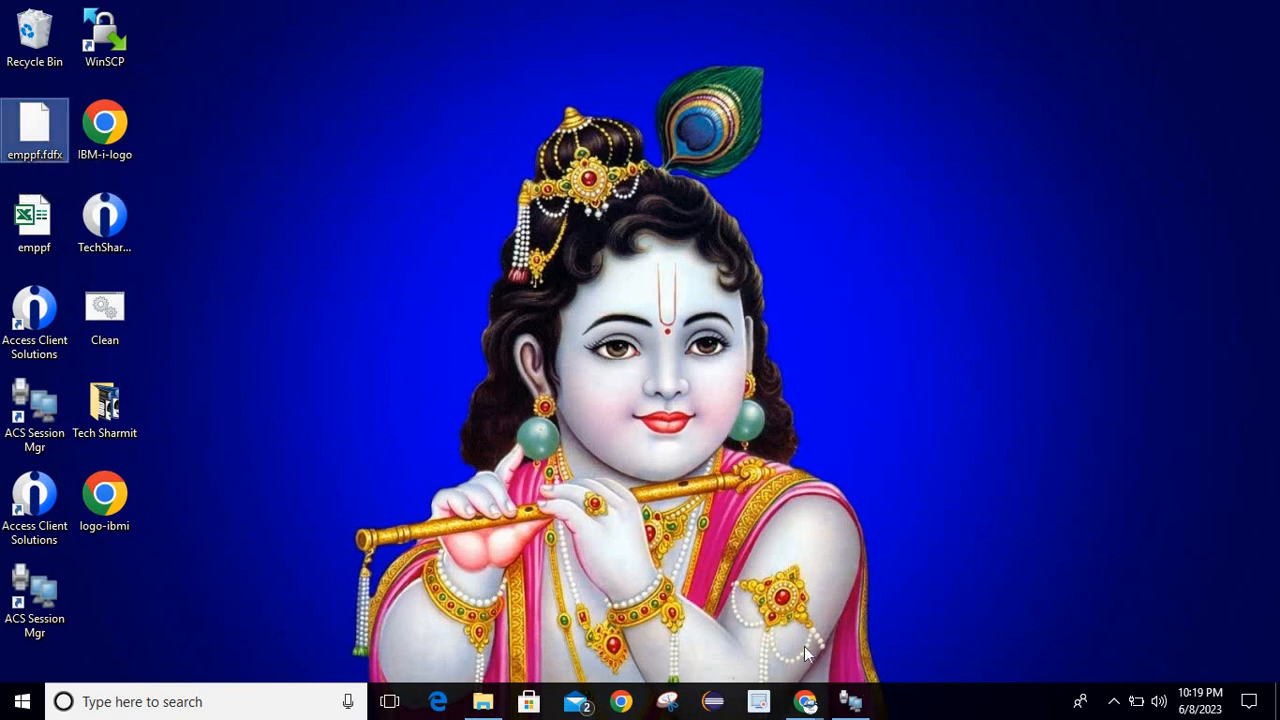
pyautogui.click(852, 700)
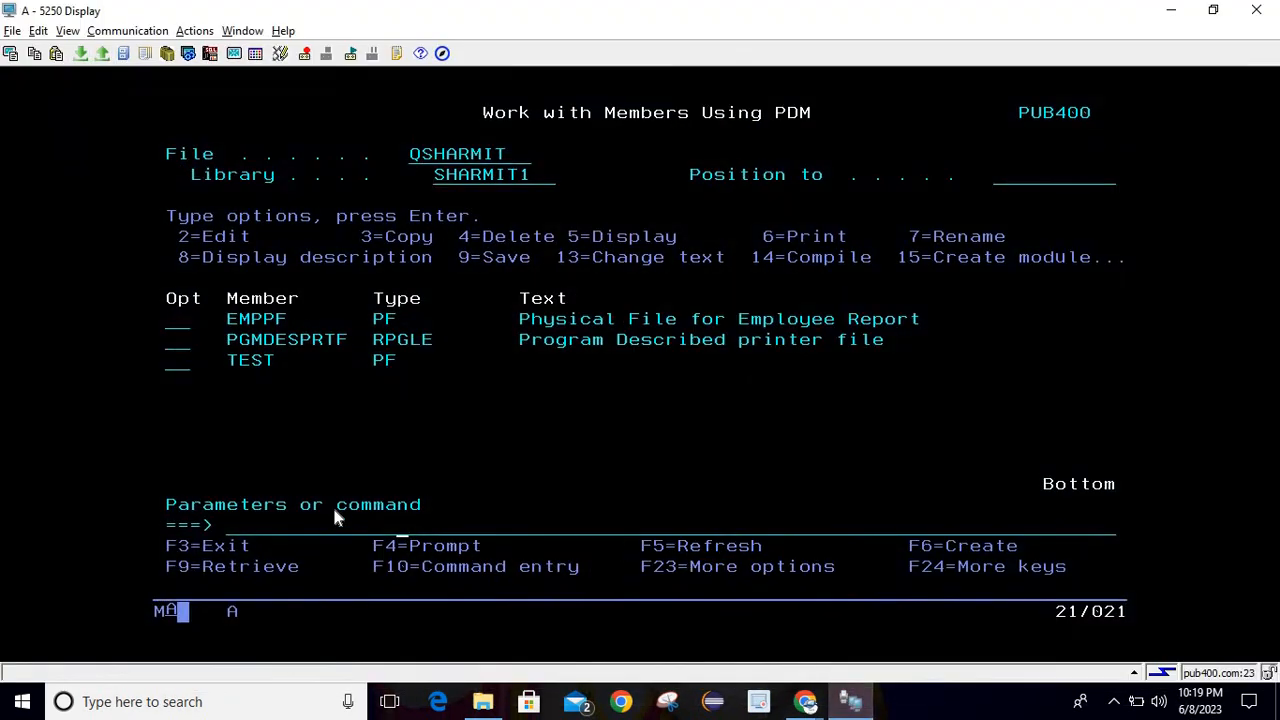
# Run 'select * from emppf' in interactive SQL (strsql), confirm employees 101 and 102, then exit.
pyautogui.click(288, 522)
pyautogui.write('strsql')
pyautogui.press('Return')
pyautogui.write('s')
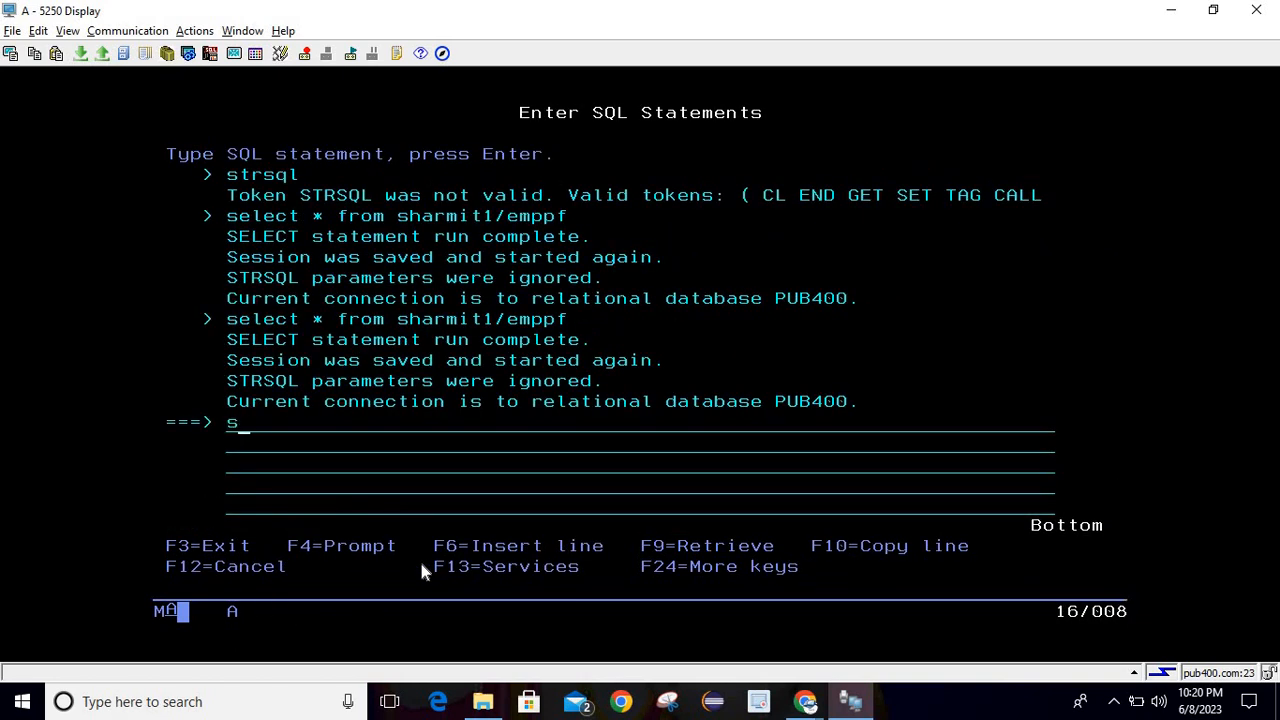
pyautogui.write('elect * from emppf')
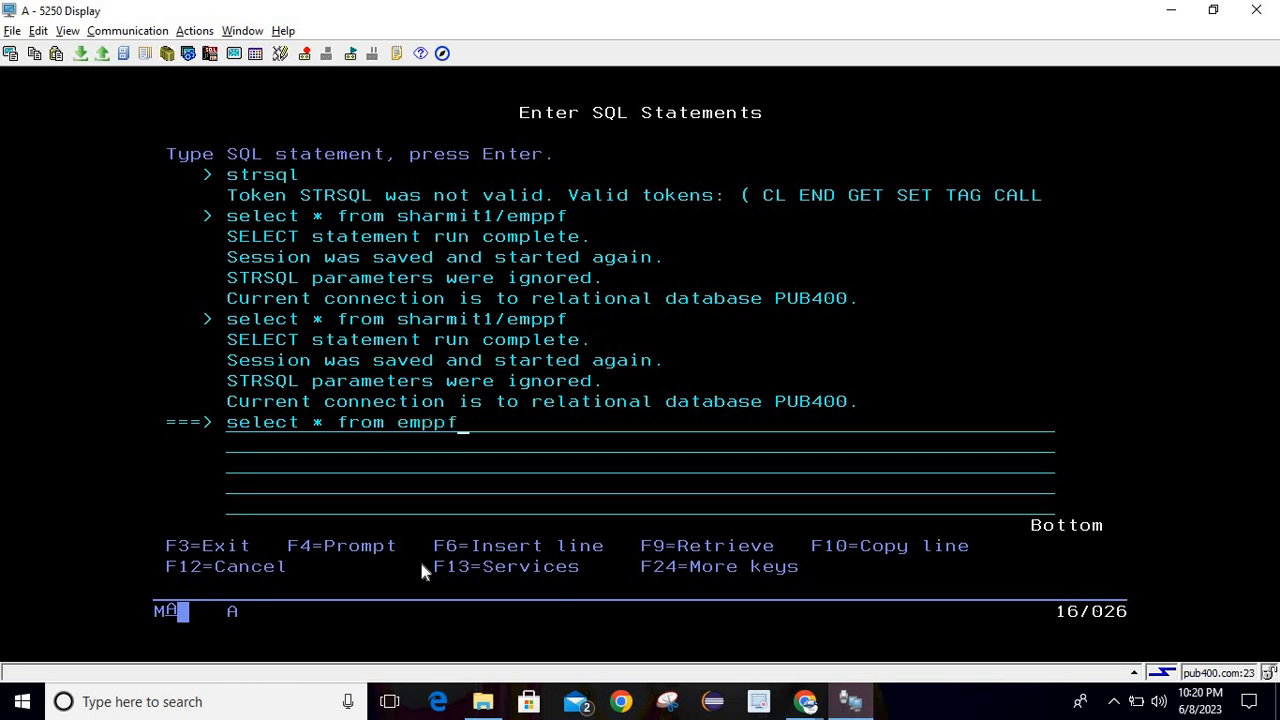
pyautogui.press('ctrl')
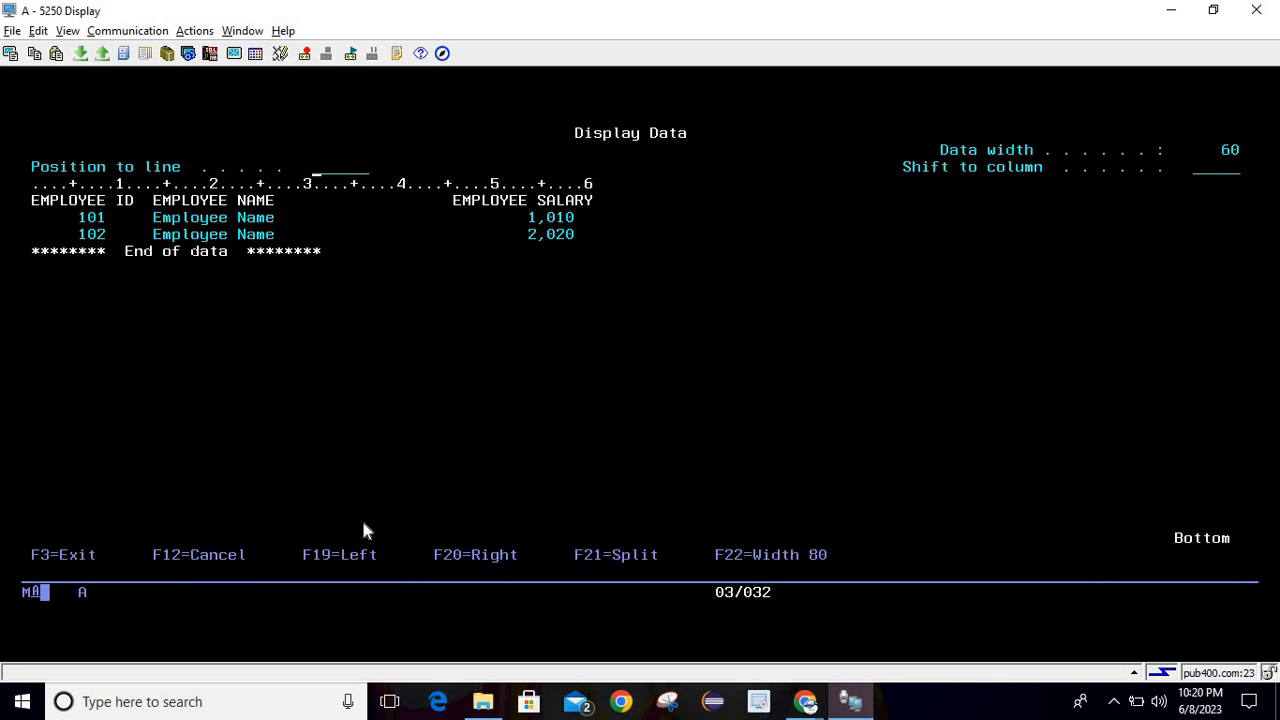
pyautogui.click(274, 362)
pyautogui.press('F3')
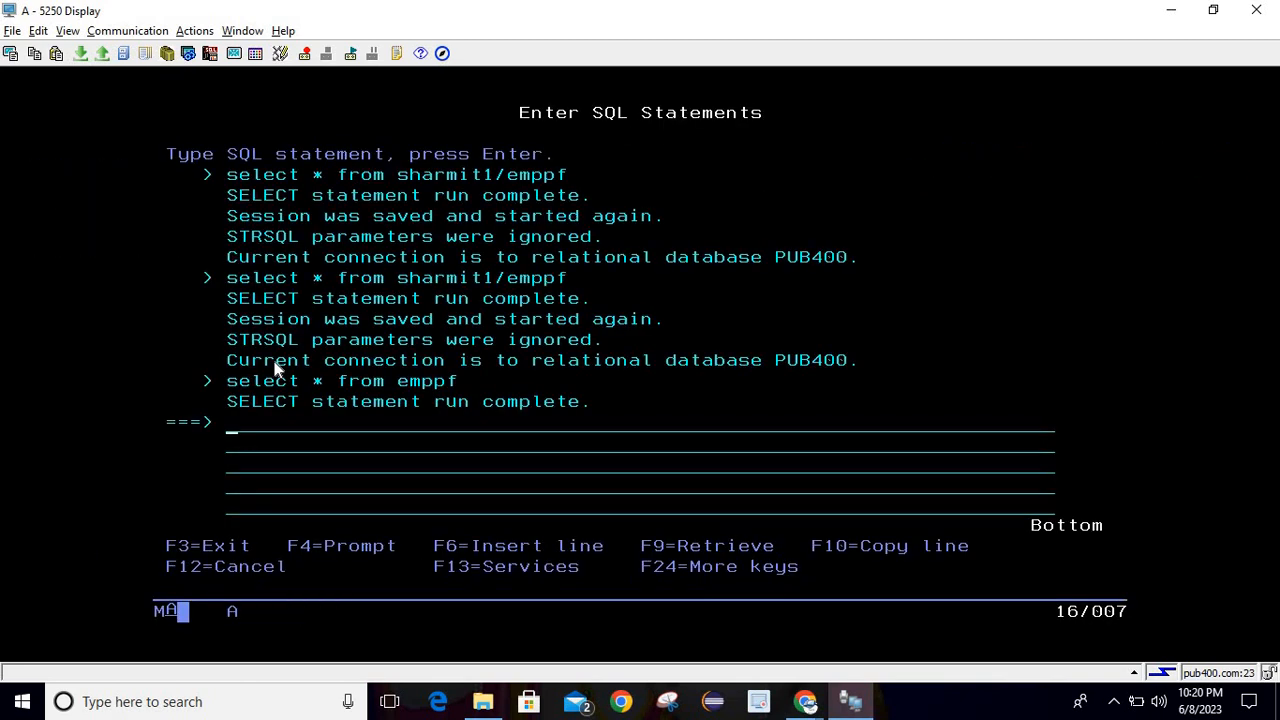
pyautogui.press('F3')
# Clear member EMPPF in library SHARMIT1 using the prompted clrpfm command.
pyautogui.write('cl')
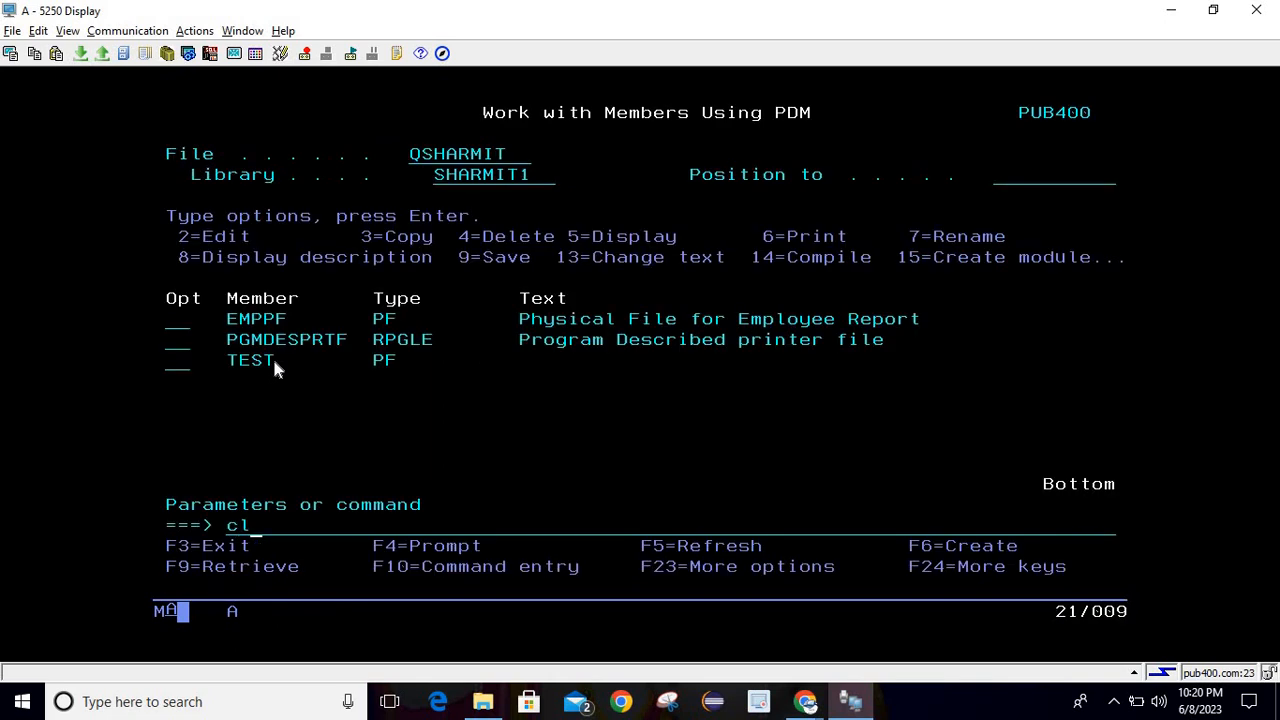
pyautogui.write('rpfm')
pyautogui.press('F4')
pyautogui.write('s')
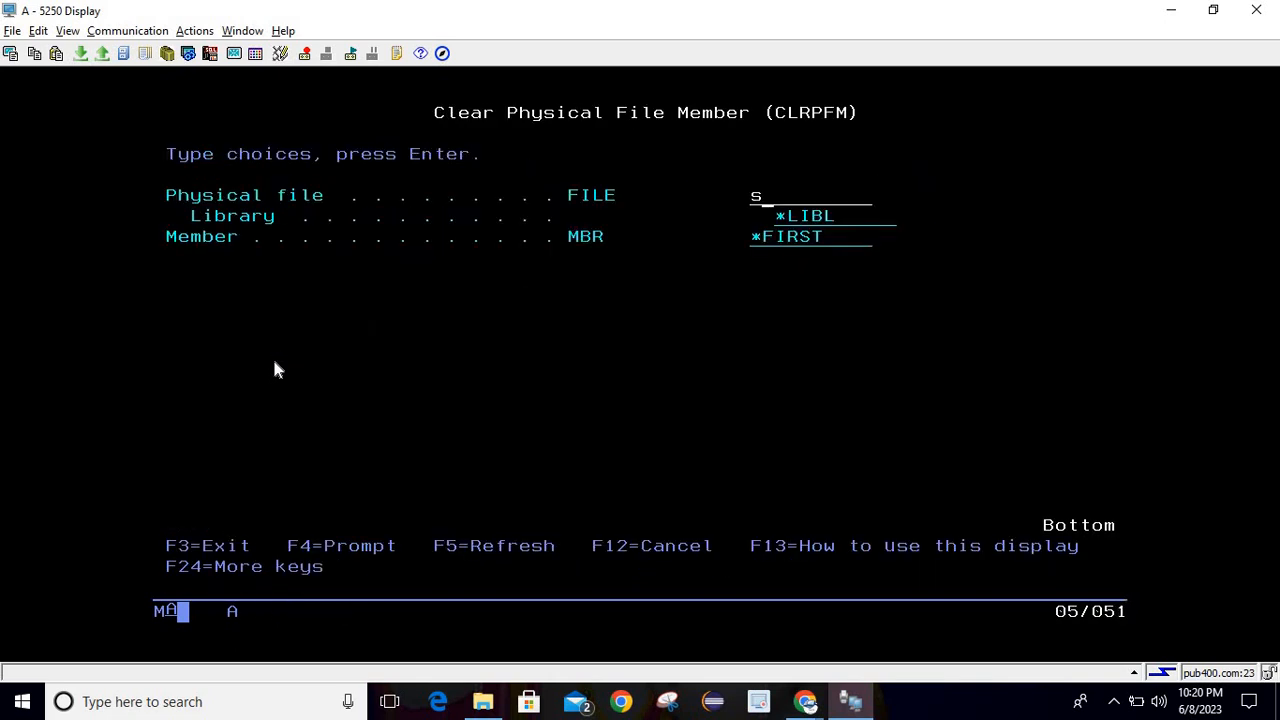
pyautogui.press('BackSpace')
pyautogui.write('emppf')
pyautogui.press('Tab')
pyautogui.write('sharmi')
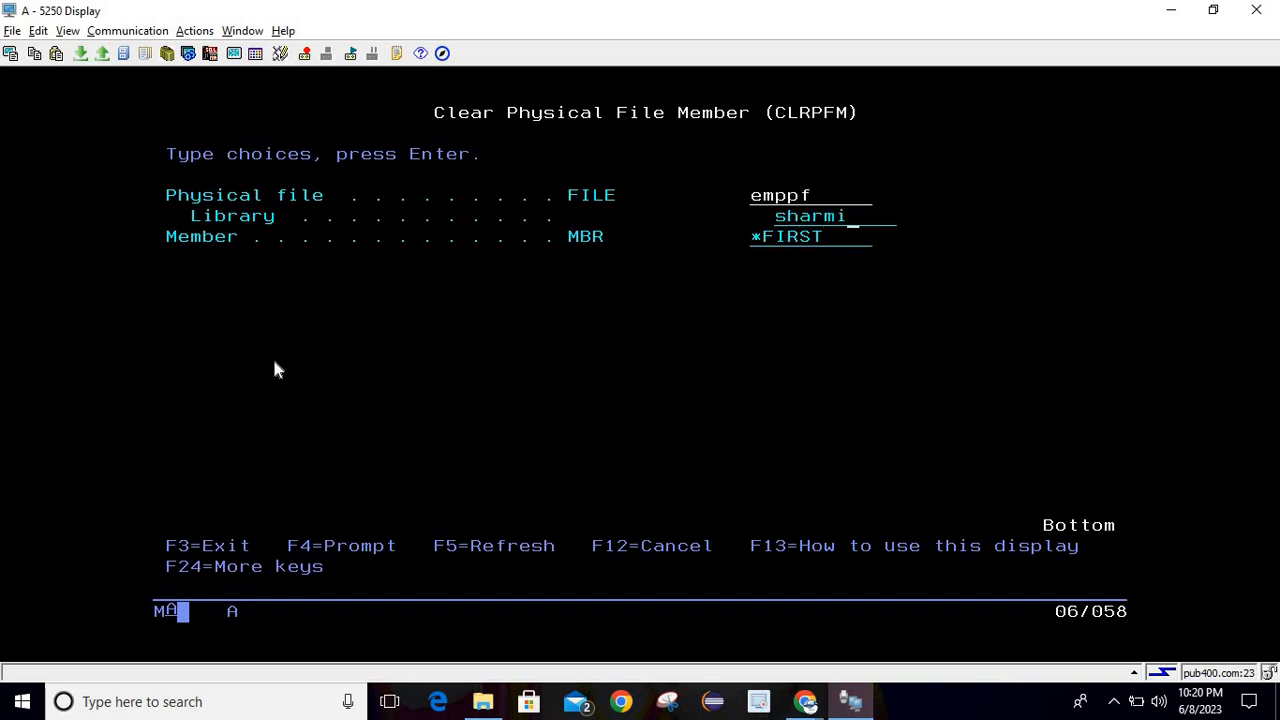
pyautogui.write('t1')
pyautogui.press('Return')
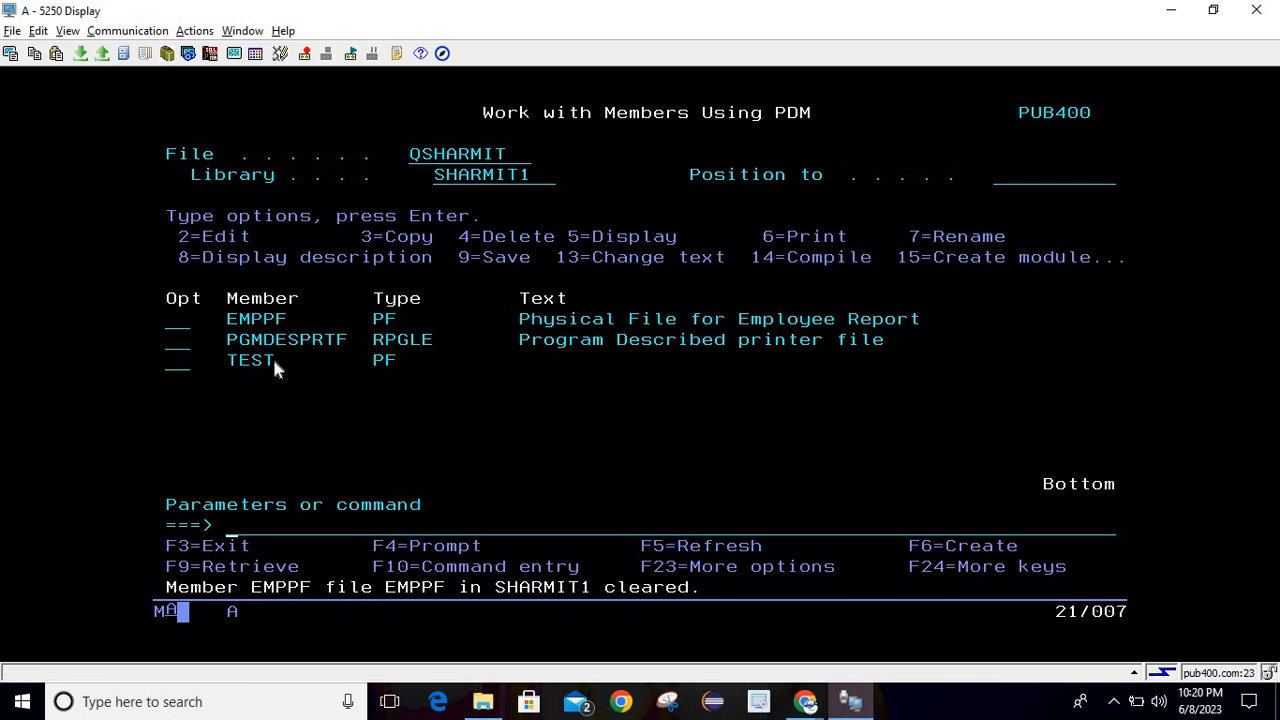
# Rerun the recalled emppf select in strsql, confirm no rows return, and exit SQL.
pyautogui.write('strsql')
pyautogui.press('Return')
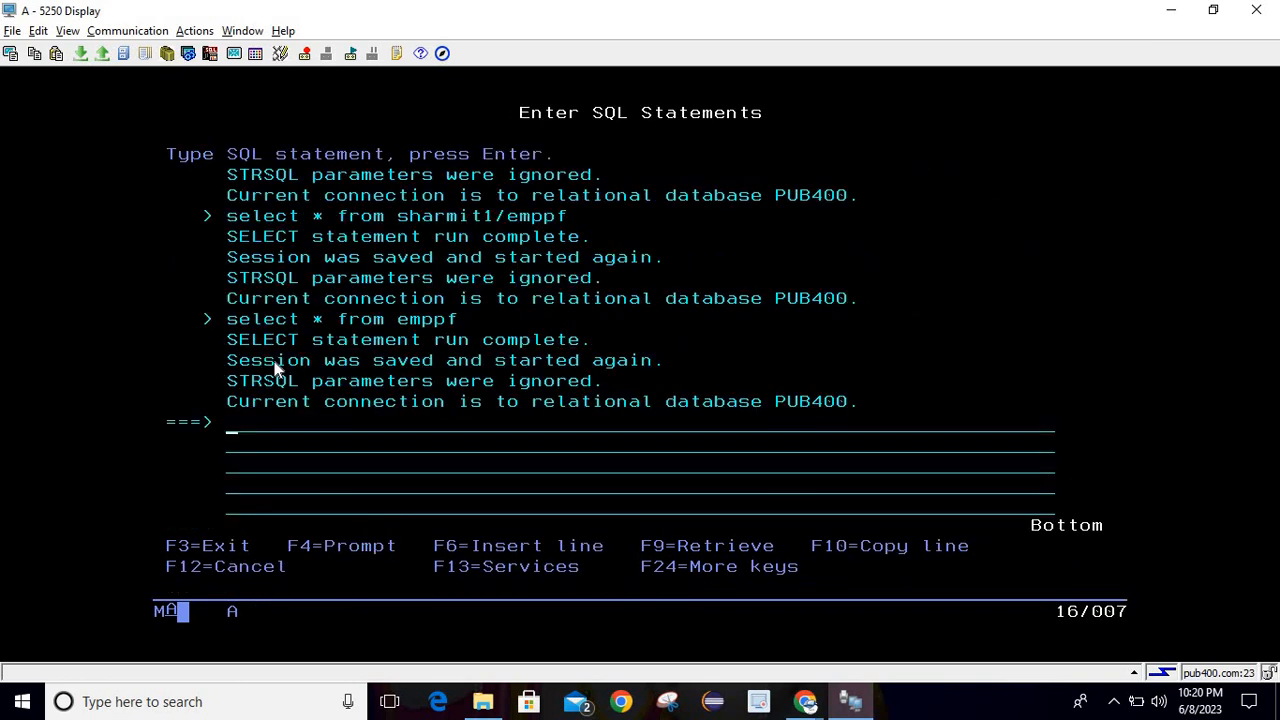
pyautogui.press('F9')
pyautogui.press('Return')
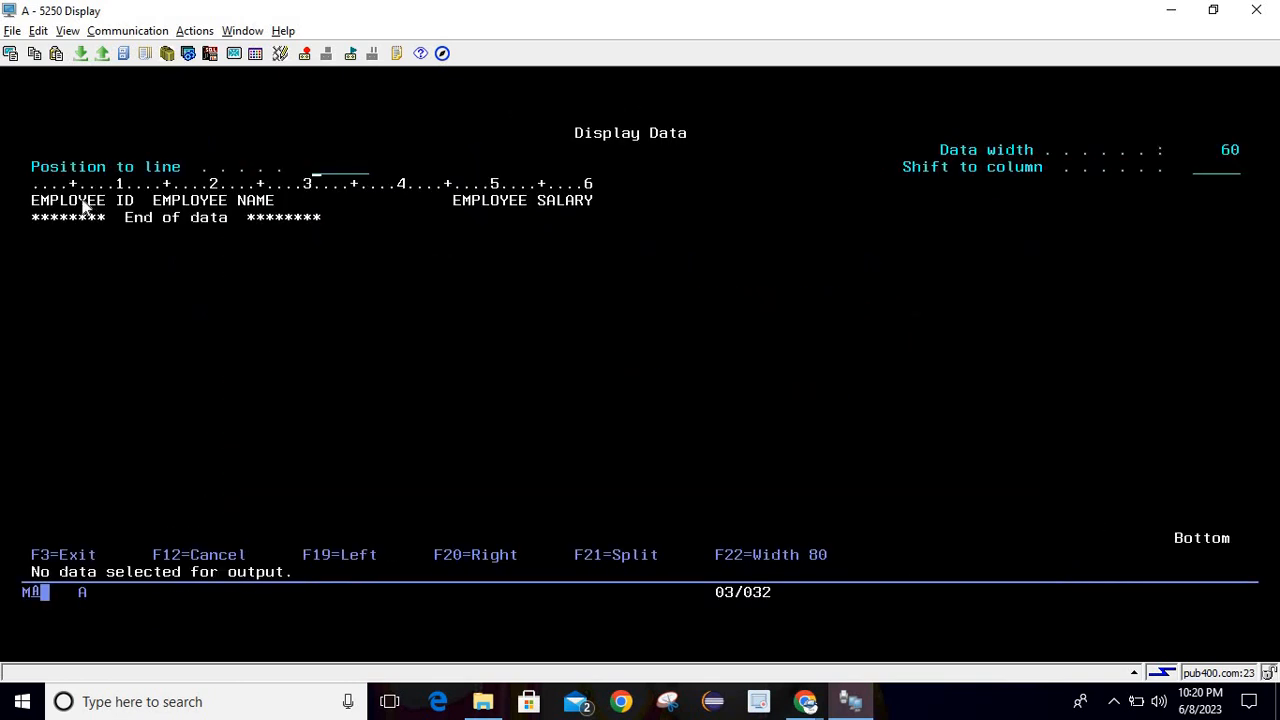
pyautogui.click(294, 270)
pyautogui.press('F3')
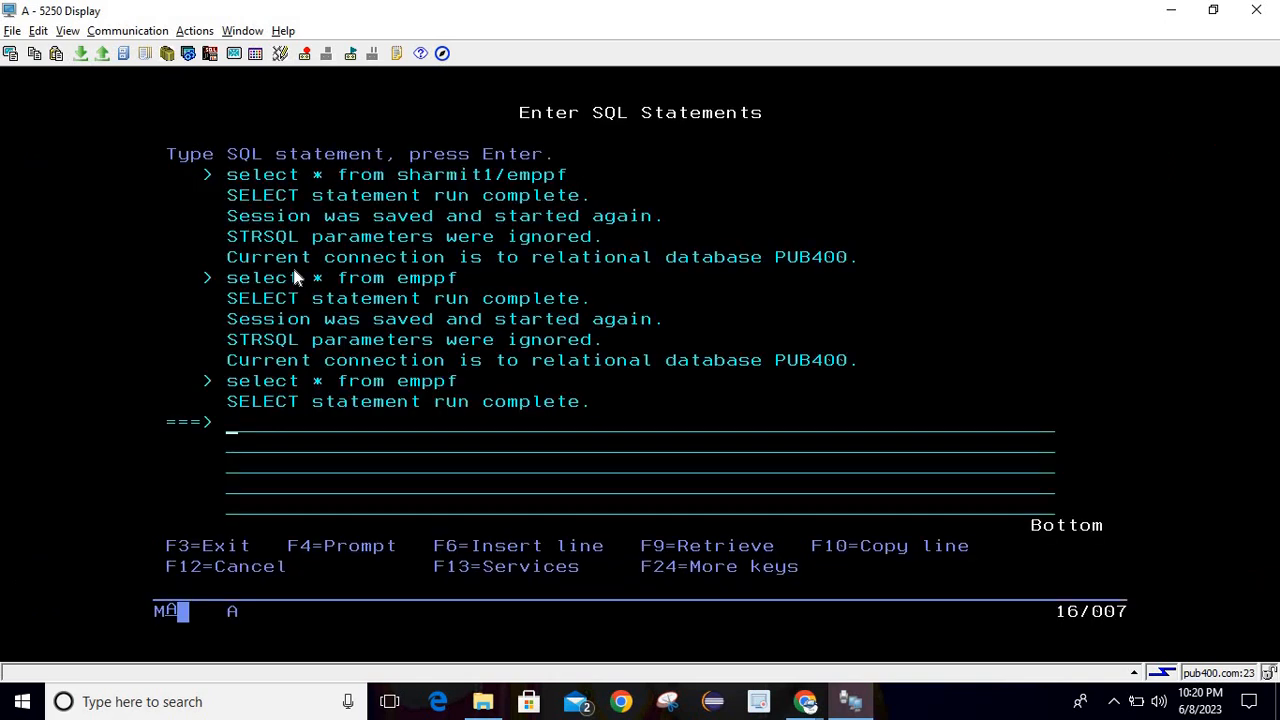
pyautogui.press('F3')
pyautogui.press('Return')
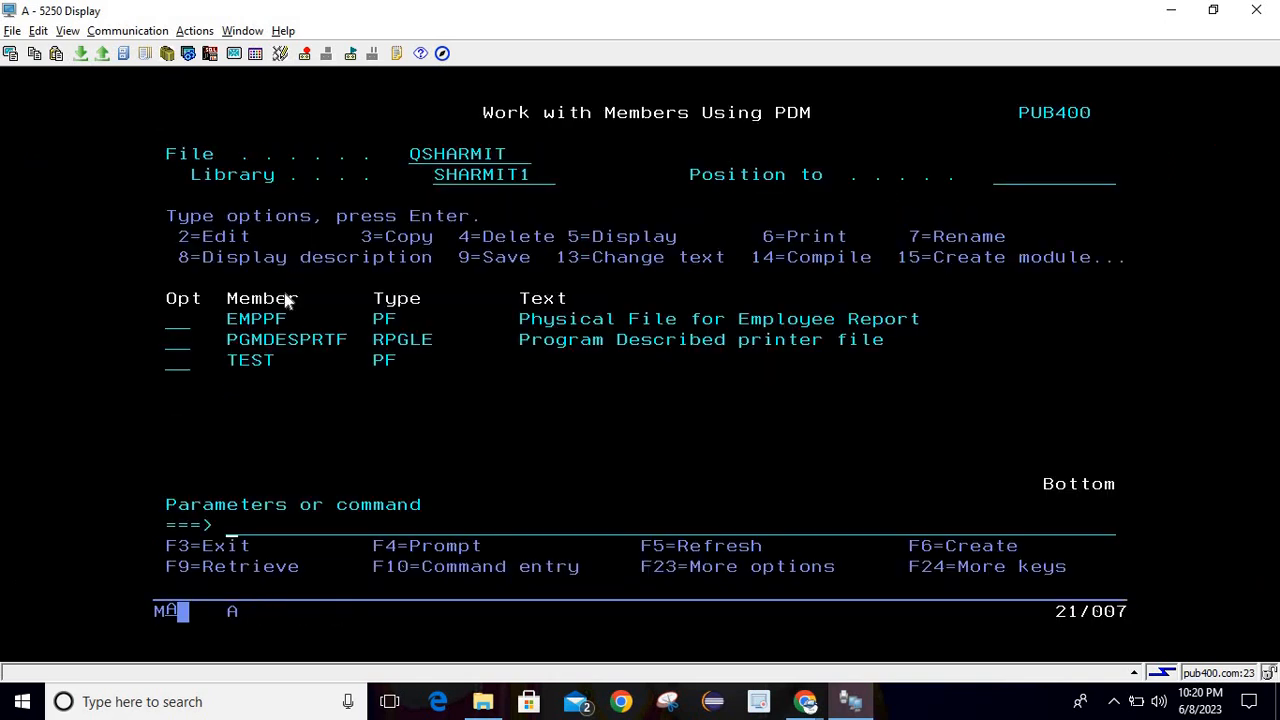
# Start a new upload to IBM i with File input, choosing emppf.xls from the Desktop.
pyautogui.click(101, 56)
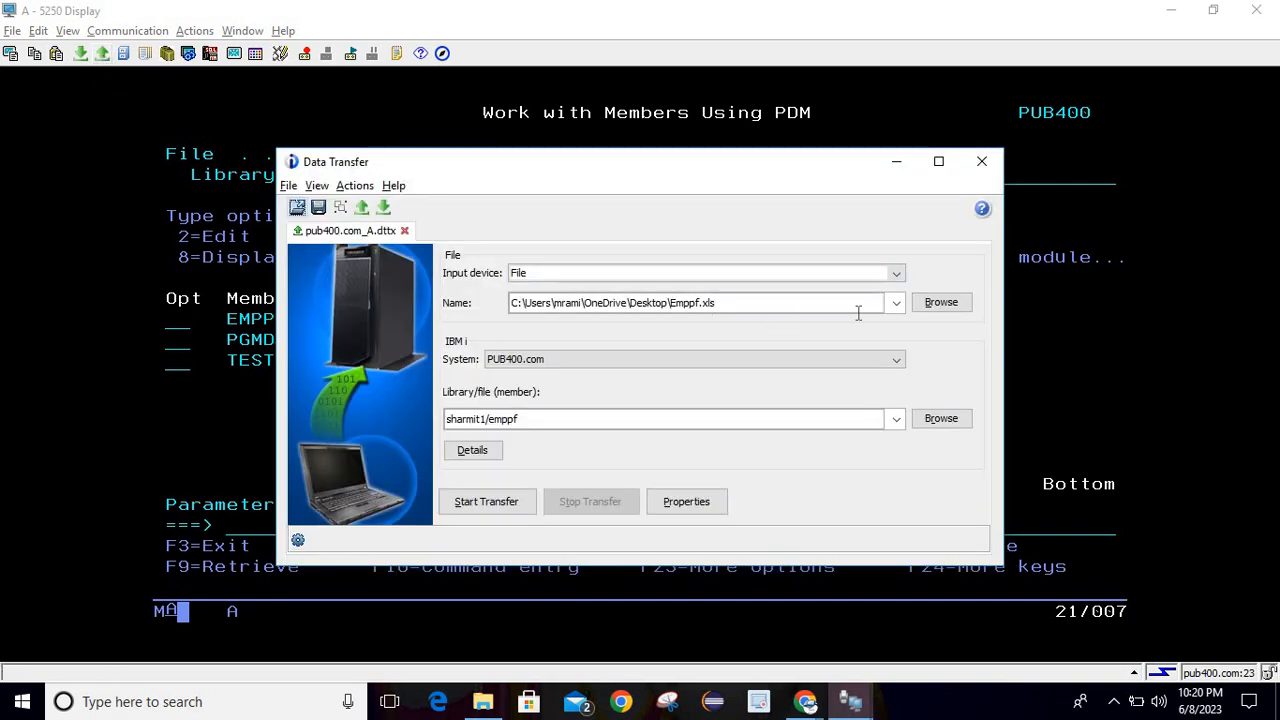
pyautogui.click(897, 278)
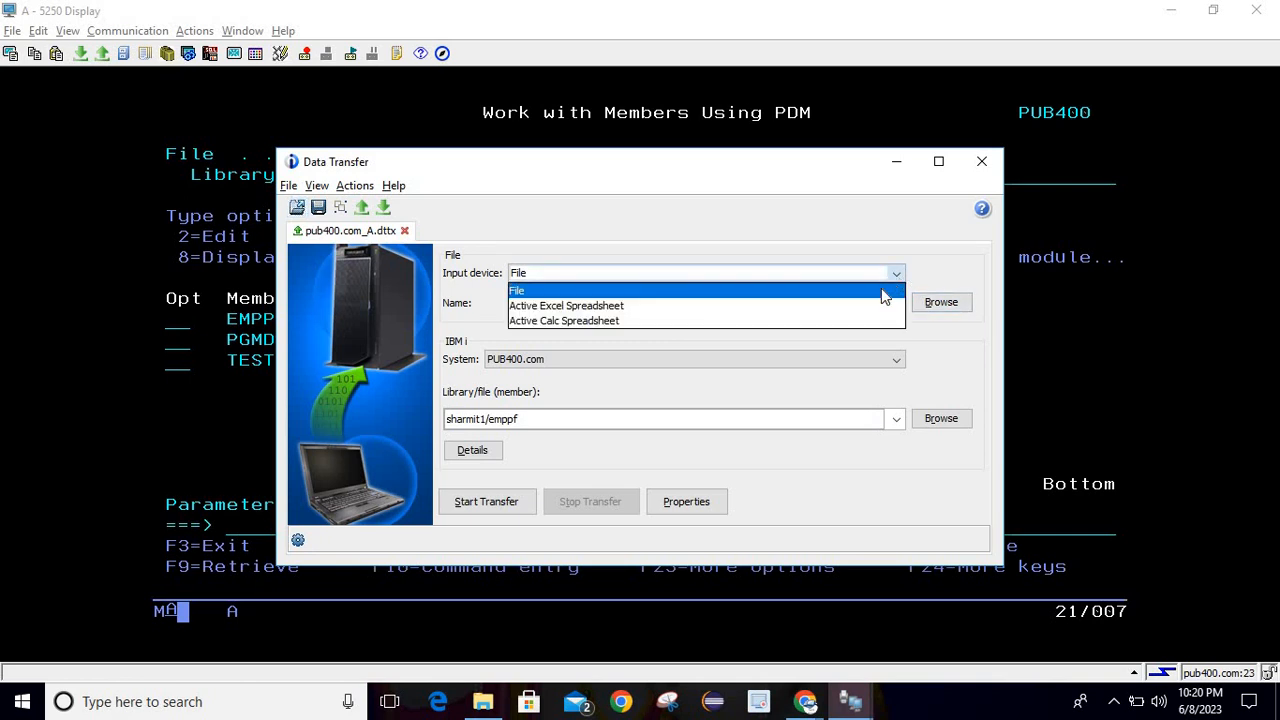
pyautogui.click(884, 292)
pyautogui.click(941, 302)
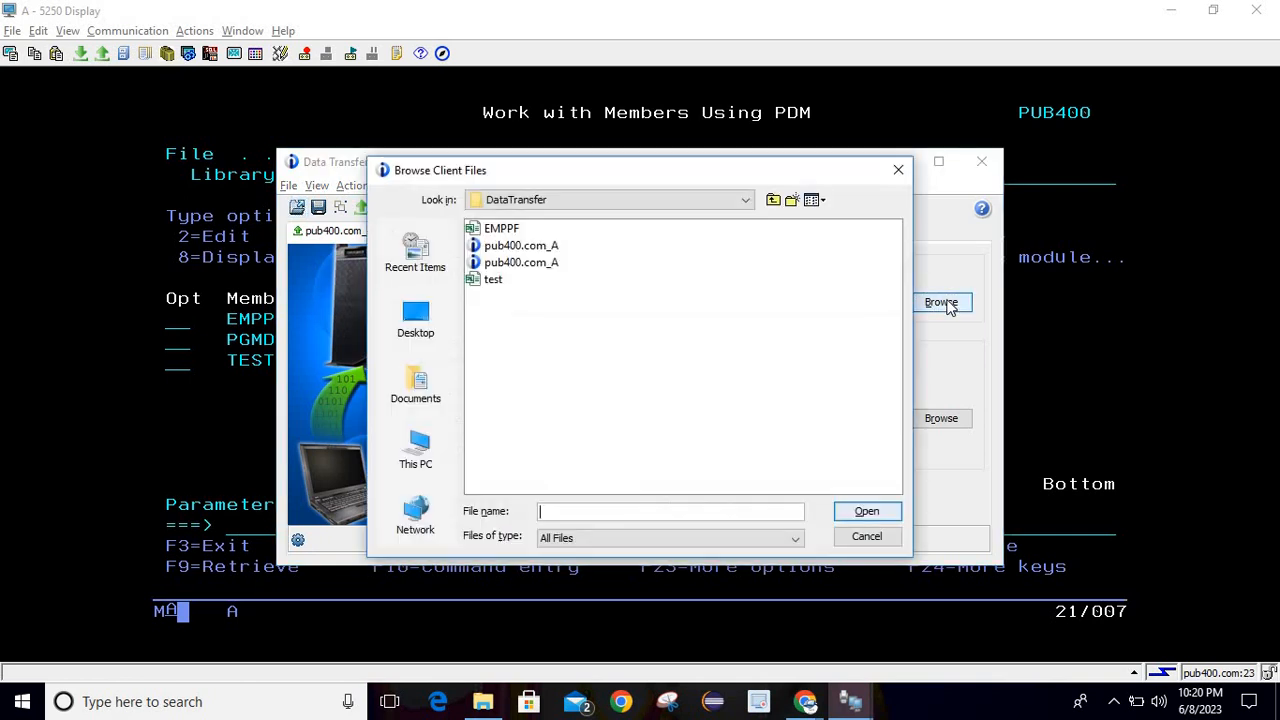
pyautogui.click(412, 320)
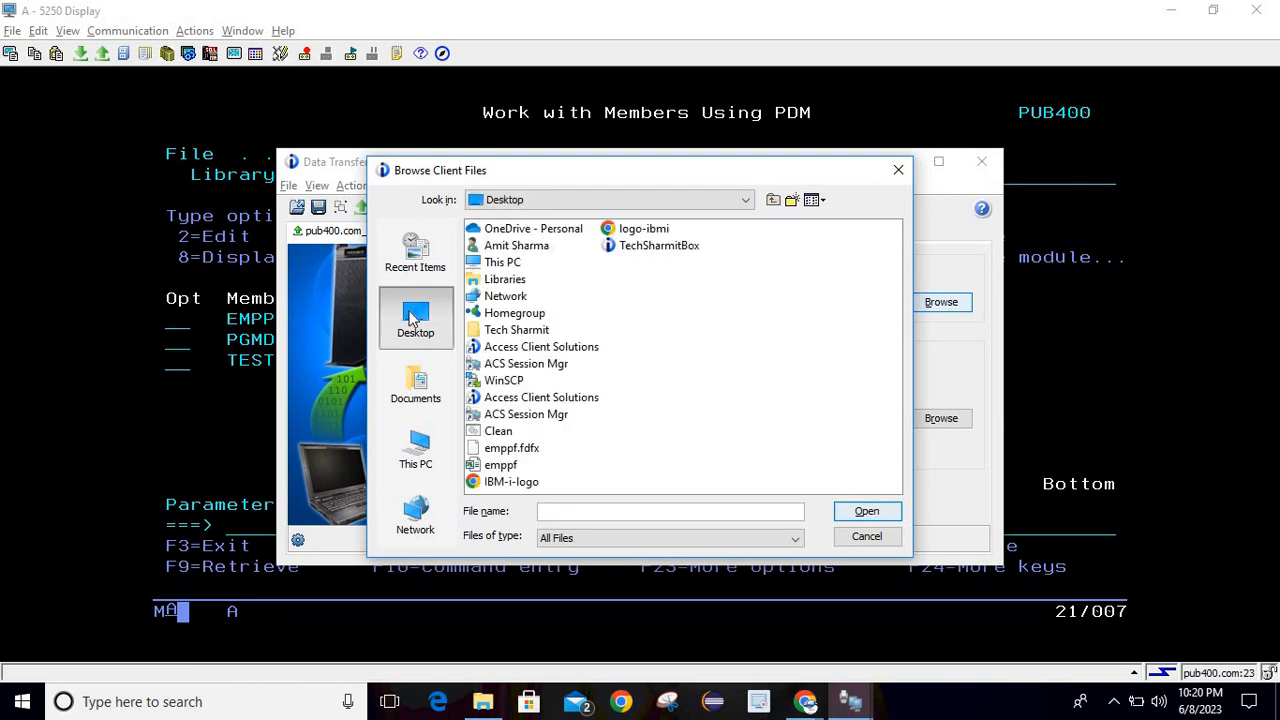
pyautogui.click(500, 465)
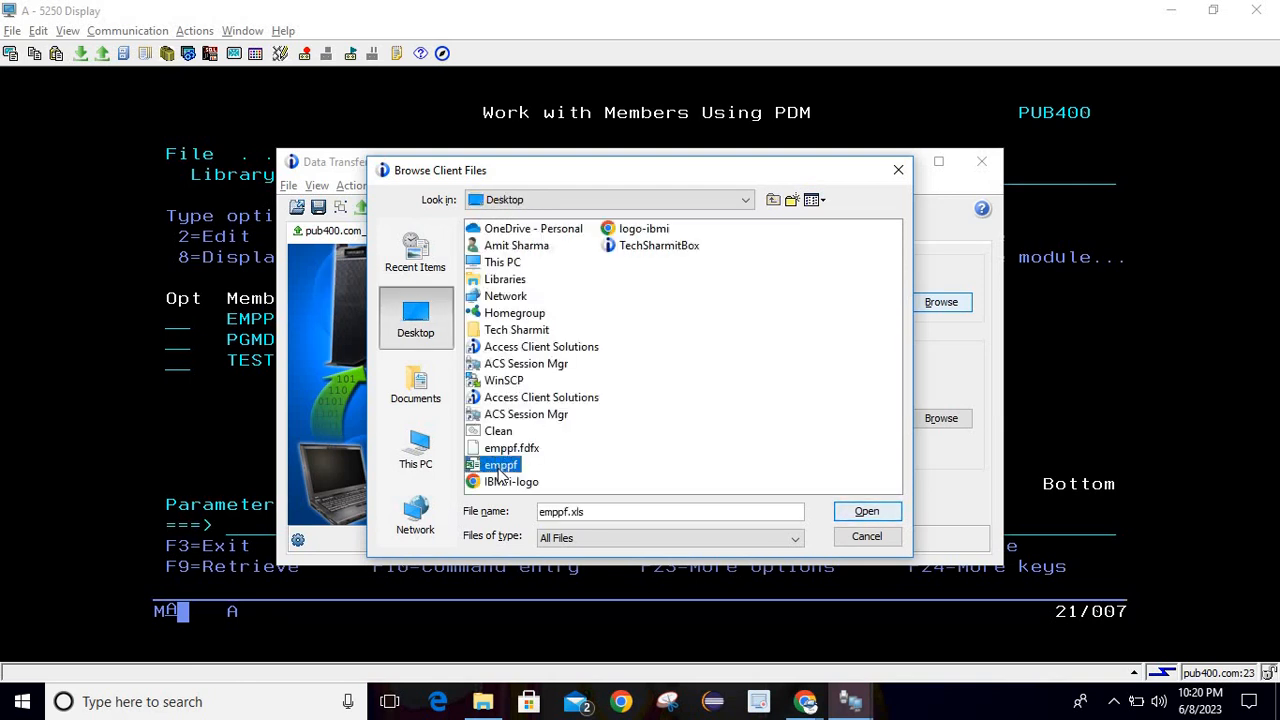
pyautogui.click(866, 511)
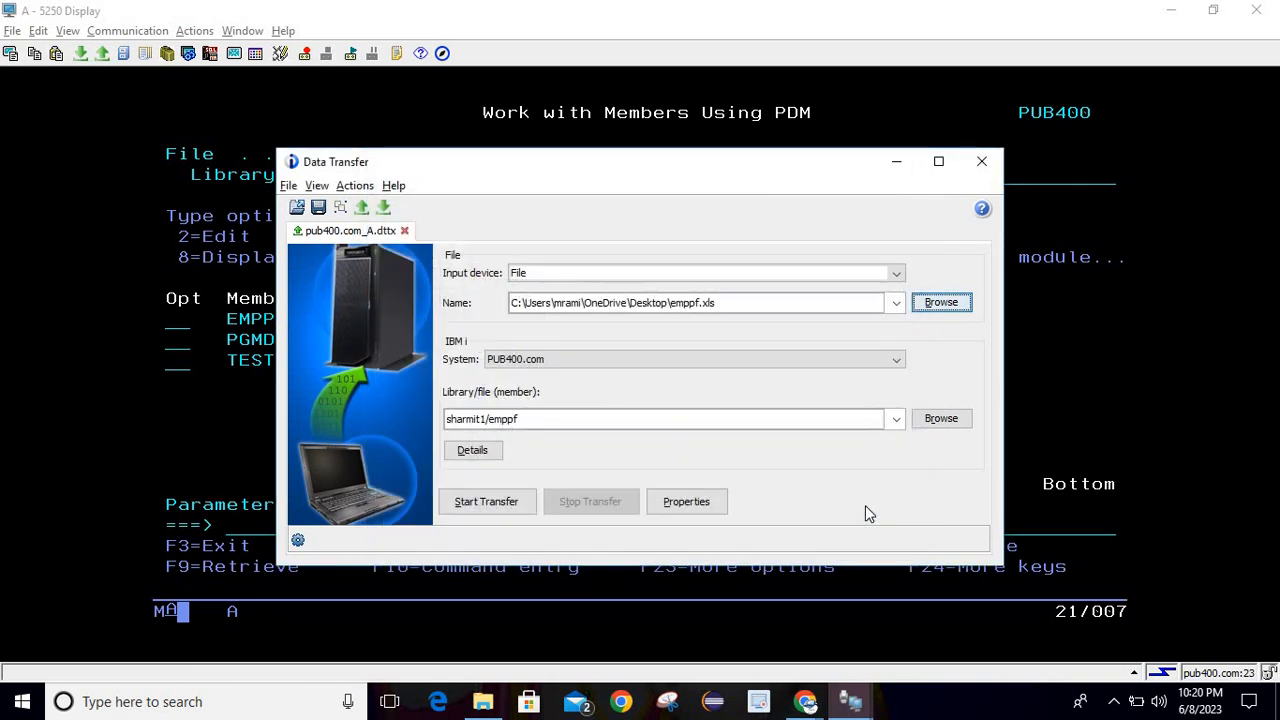
pyautogui.click(543, 420)
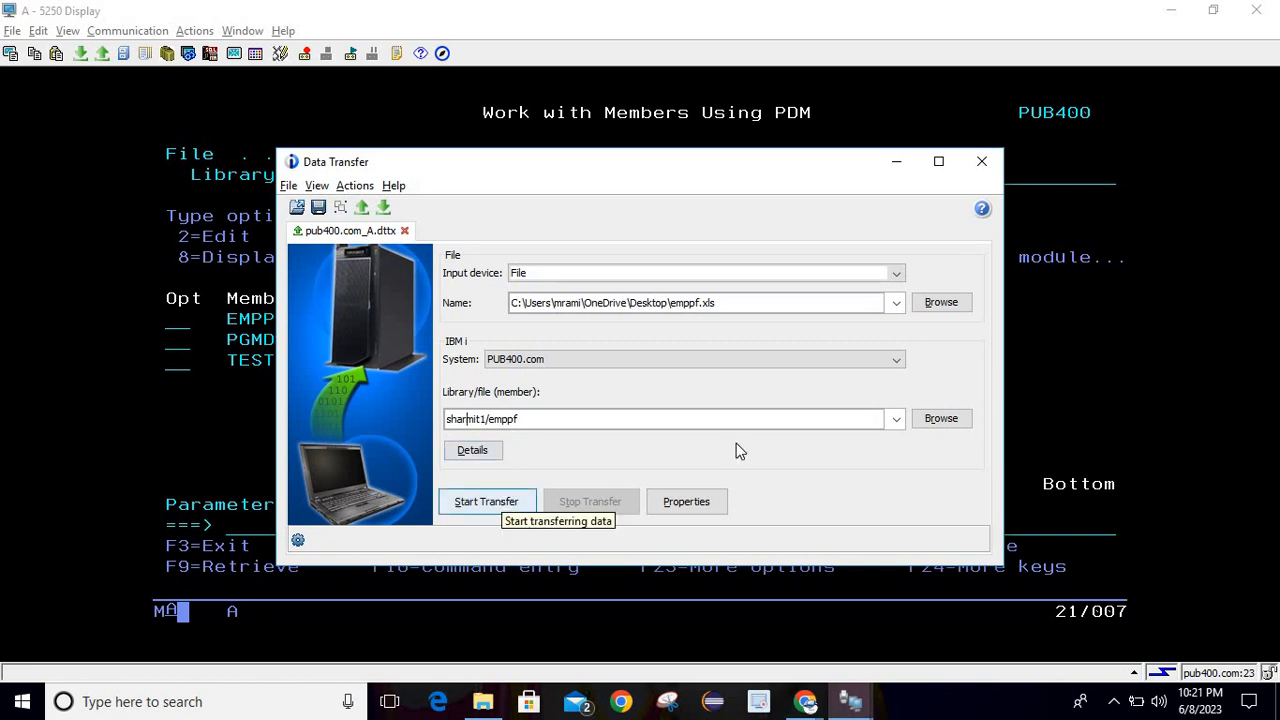
pyautogui.click(928, 419)
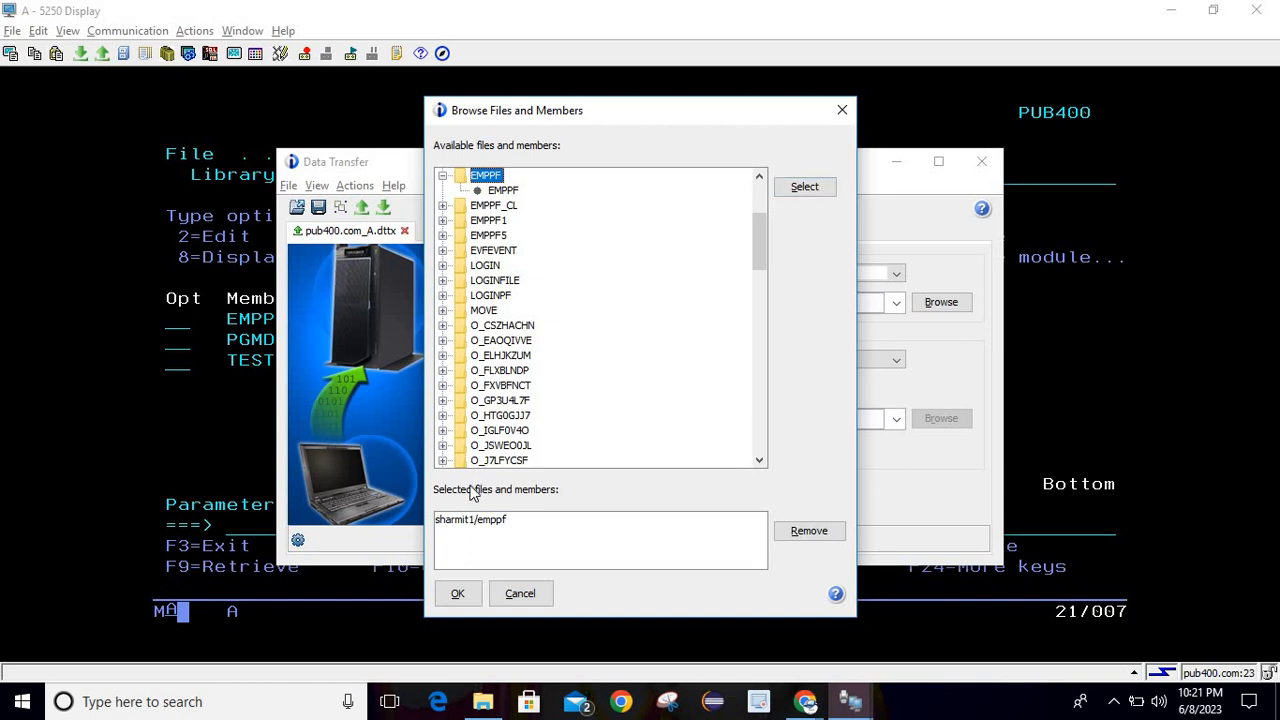
pyautogui.click(459, 590)
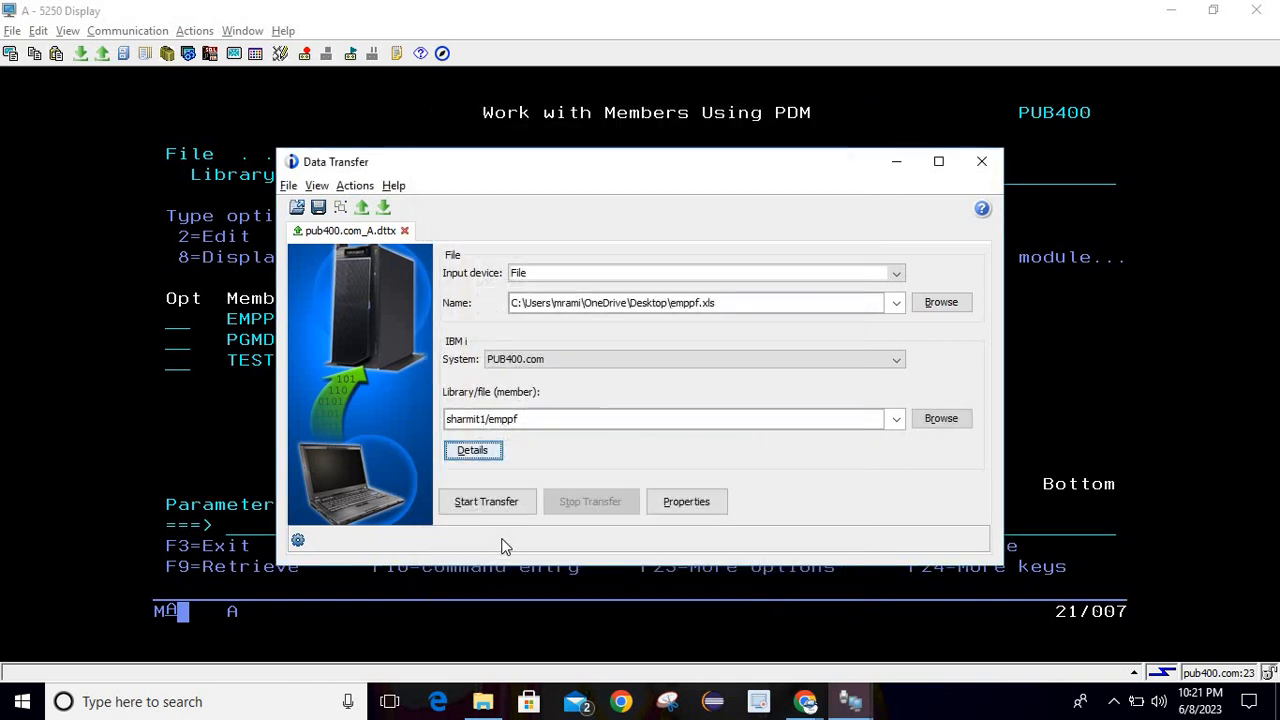
# Set file details to use client description Emppf.fdfx and 'No, replace member only'.
pyautogui.click(478, 456)
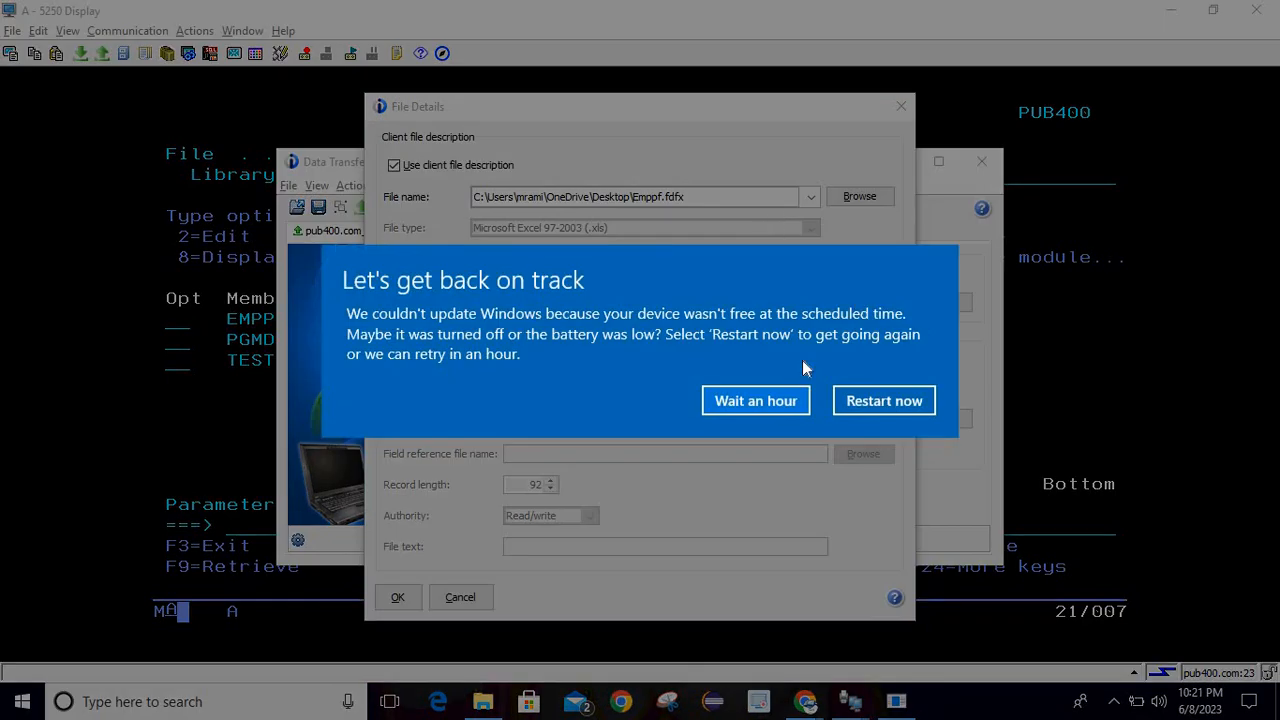
pyautogui.click(765, 400)
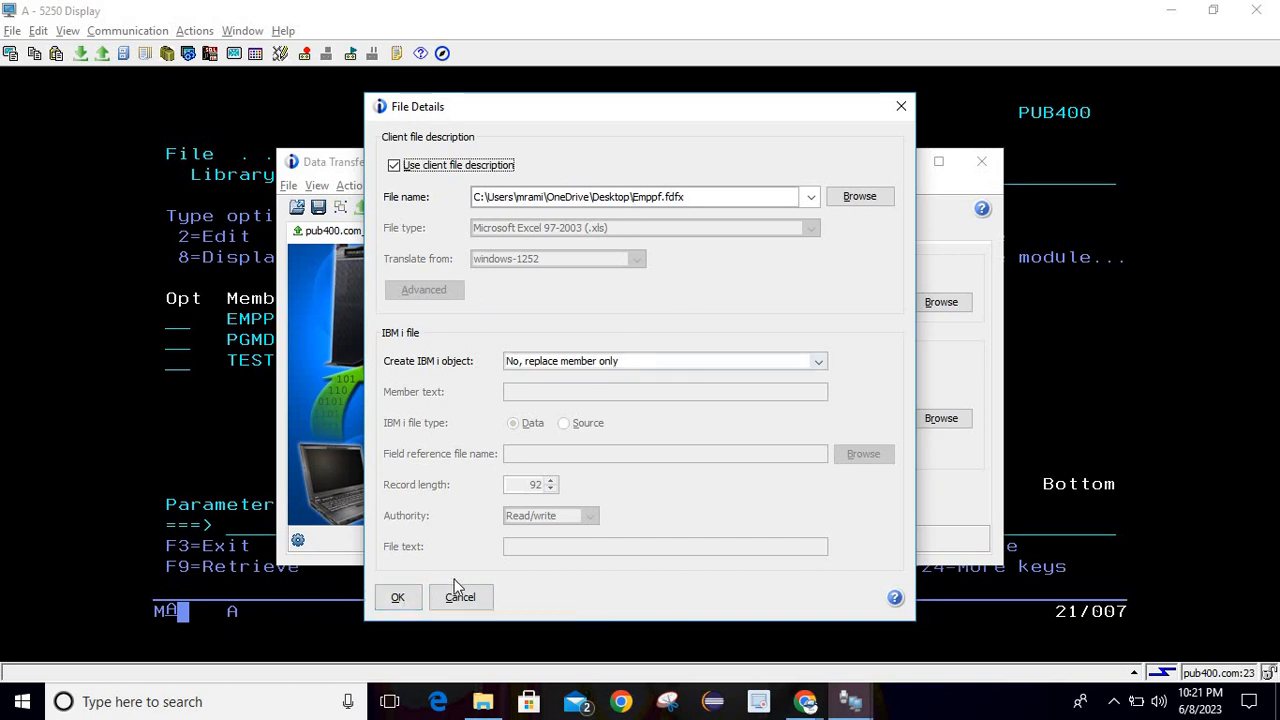
pyautogui.click(413, 598)
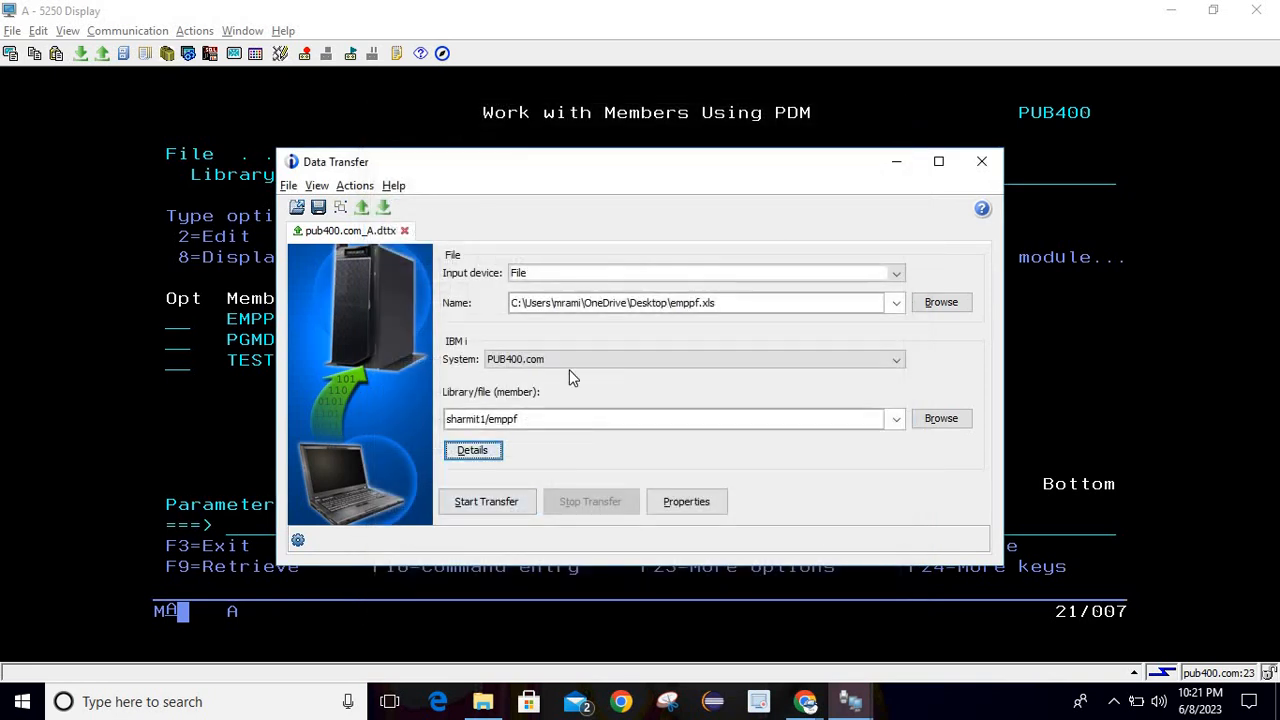
# Run the upload of emppf.xls into sharmit1/emppf, transferring 2 rows, and minimize Data Transfer.
pyautogui.click(502, 510)
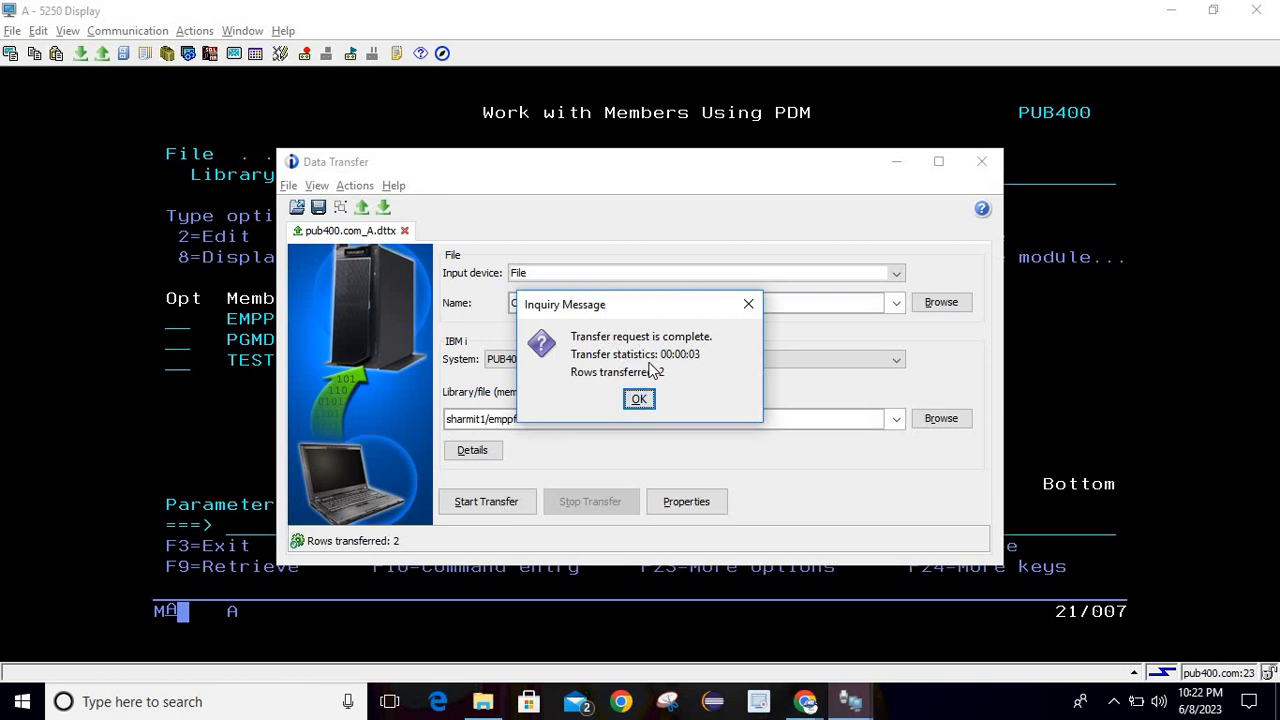
pyautogui.click(639, 400)
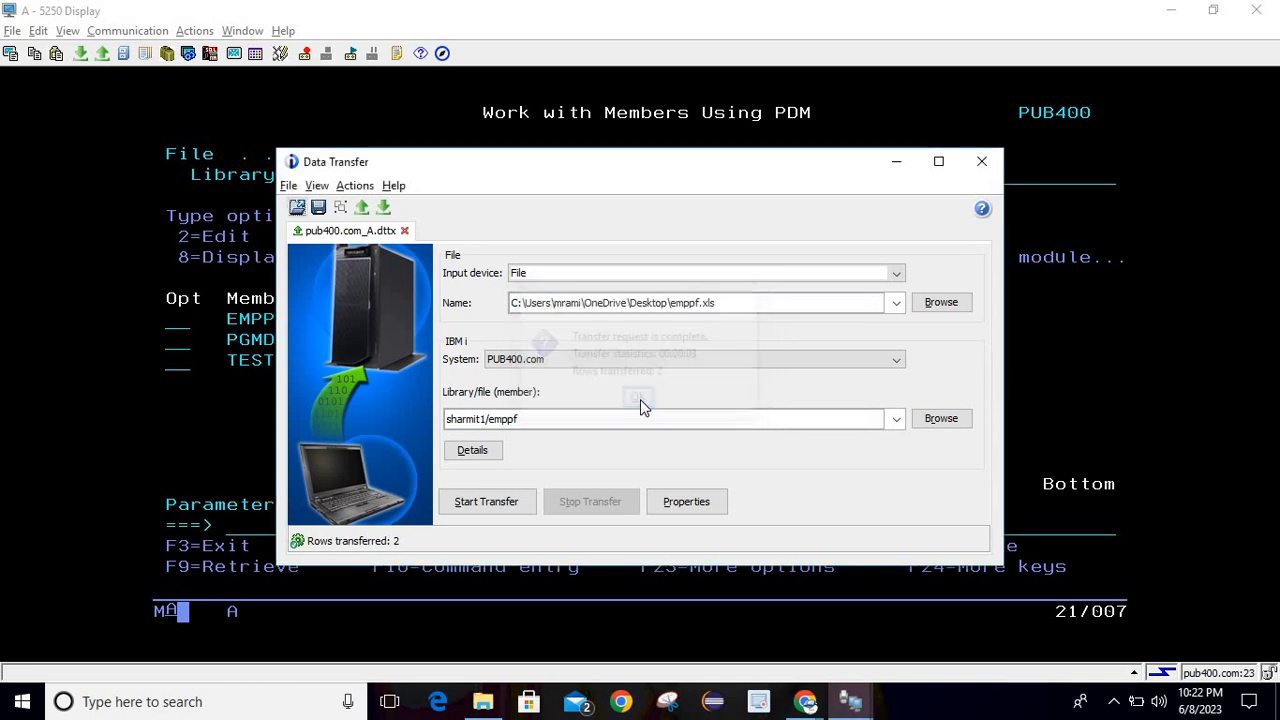
pyautogui.click(895, 162)
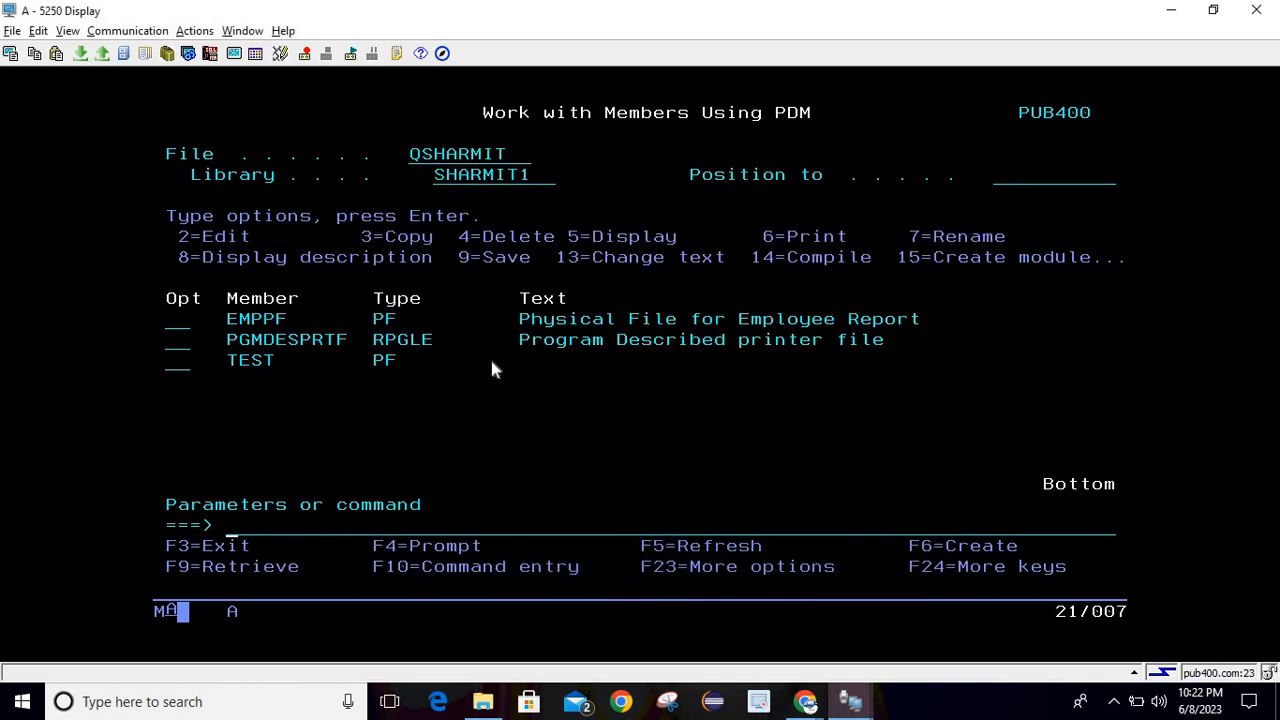
# Rerun 'select * from emppf' in strsql, confirming employees 101 and 102 with salaries 1,010 and 2,020.
pyautogui.write('strsql')
pyautogui.press('Return')
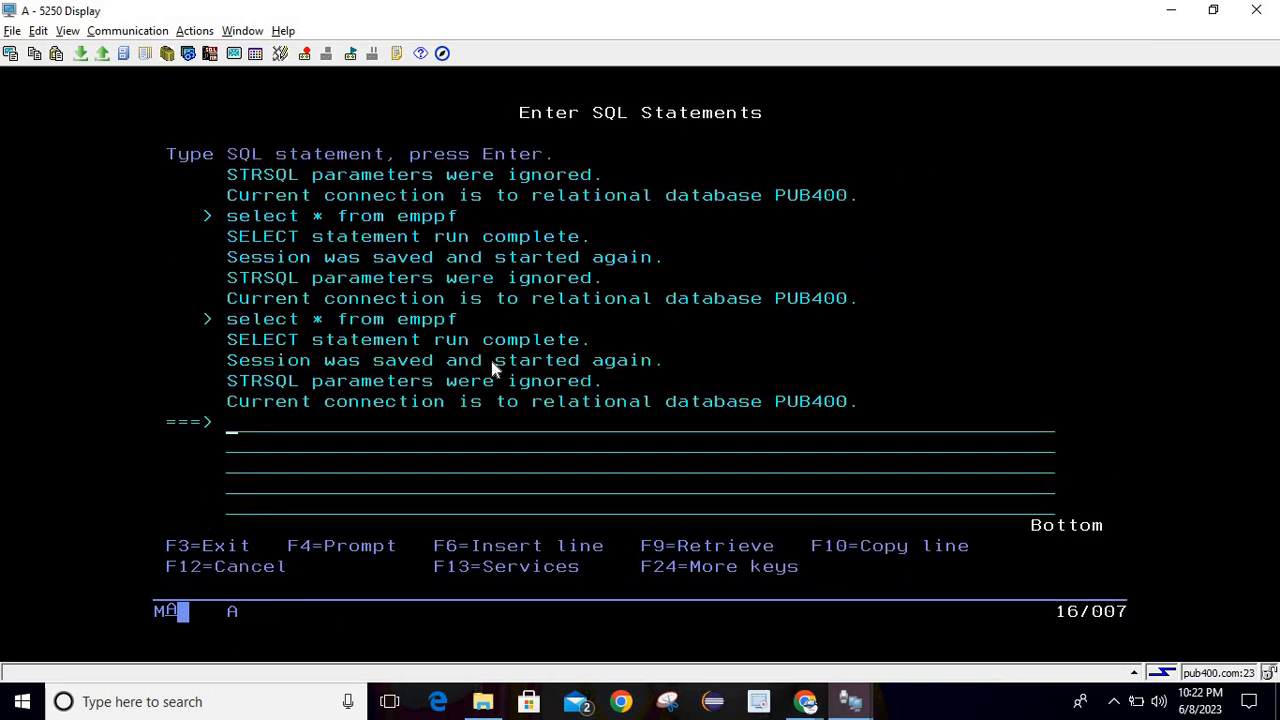
pyautogui.press('F9')
pyautogui.press('Return')
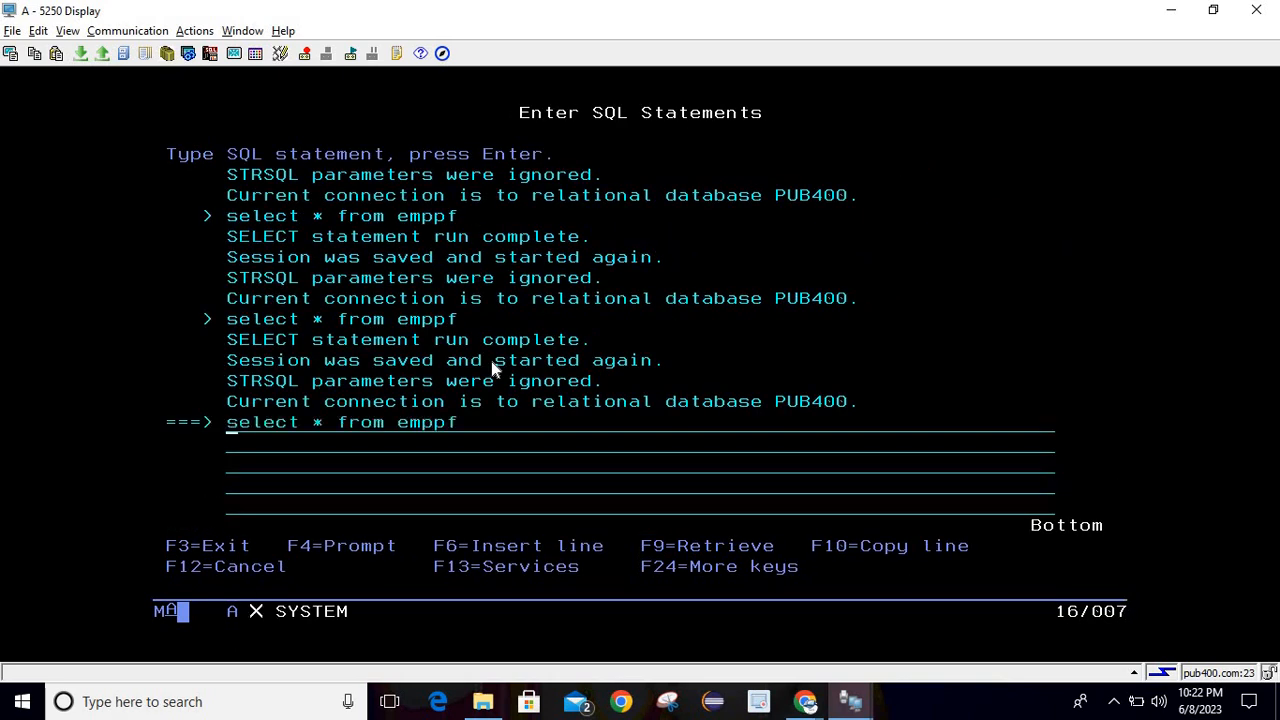
pyautogui.click(193, 240)
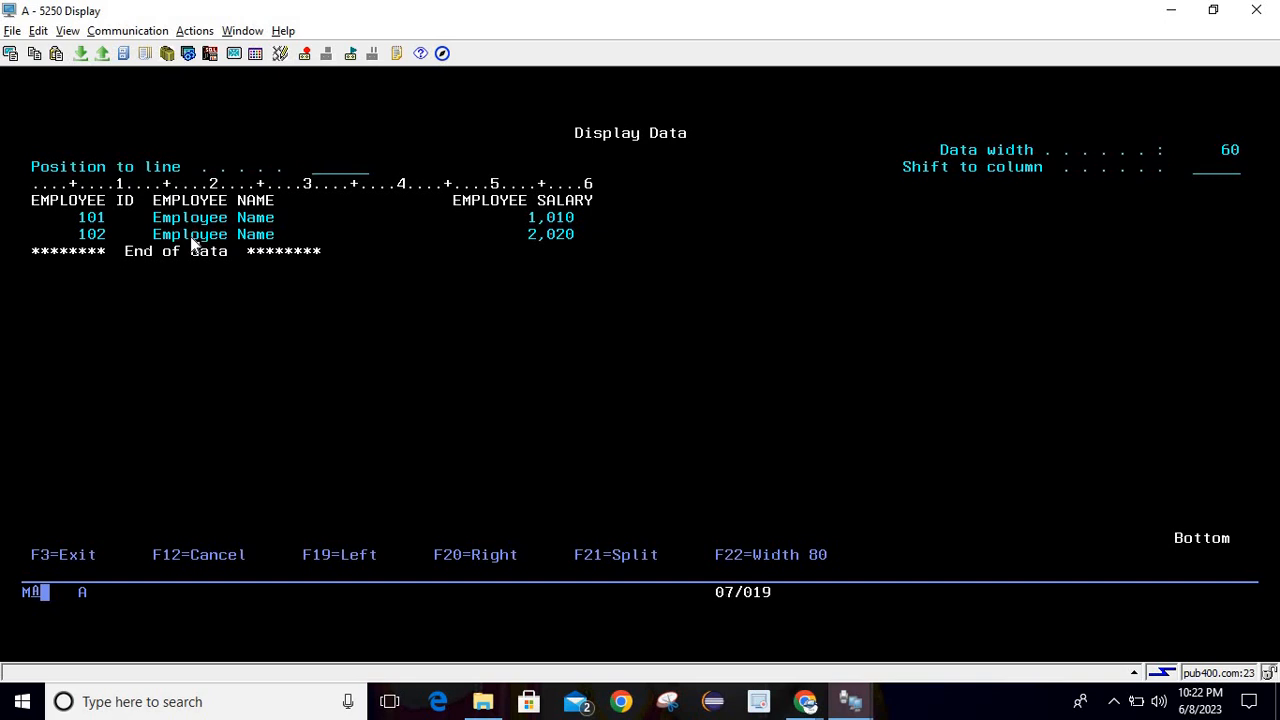
pyautogui.press('F3')
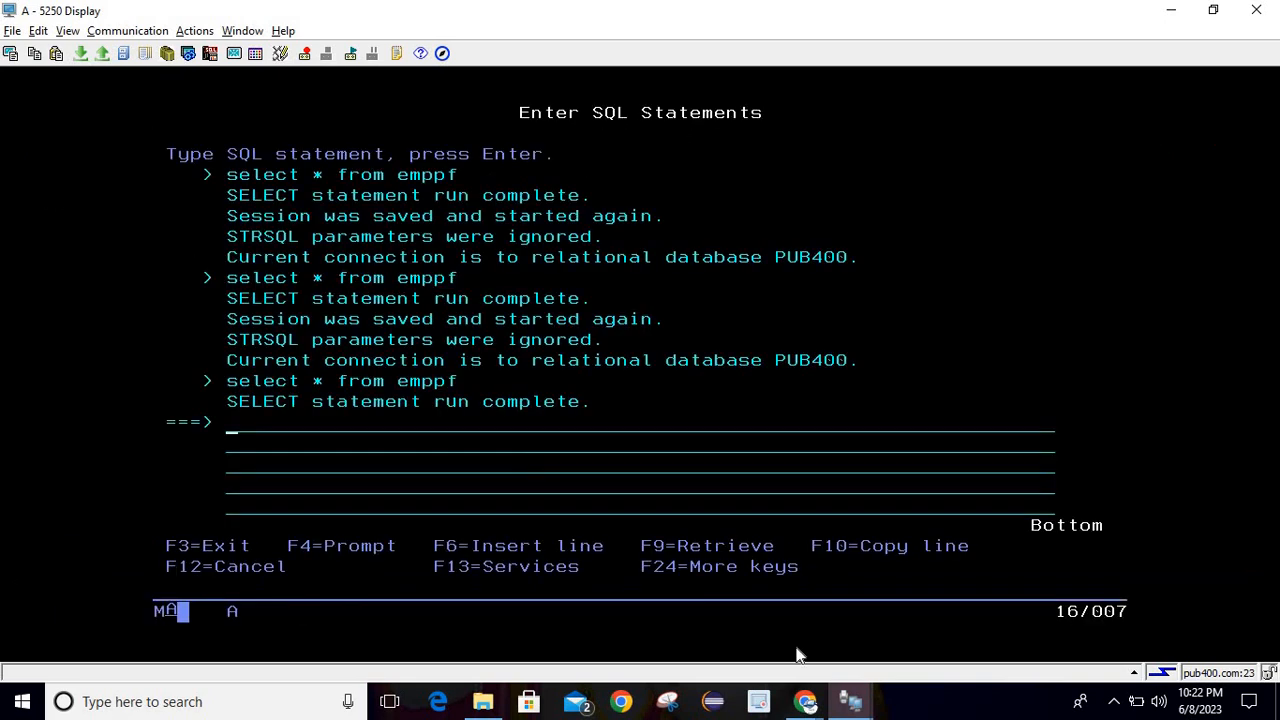
# Open the emppf workbook from the desktop in a maximized Excel window.
pyautogui.click(1277, 700)
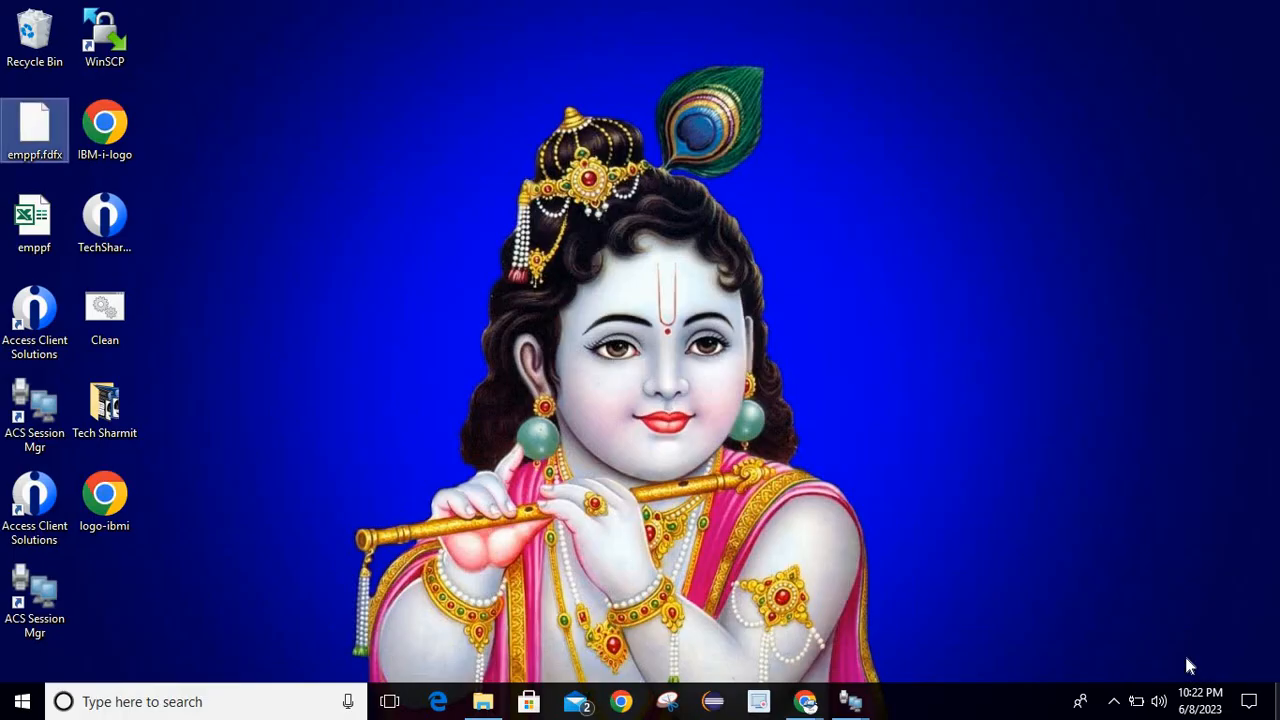
pyautogui.click(20, 220)
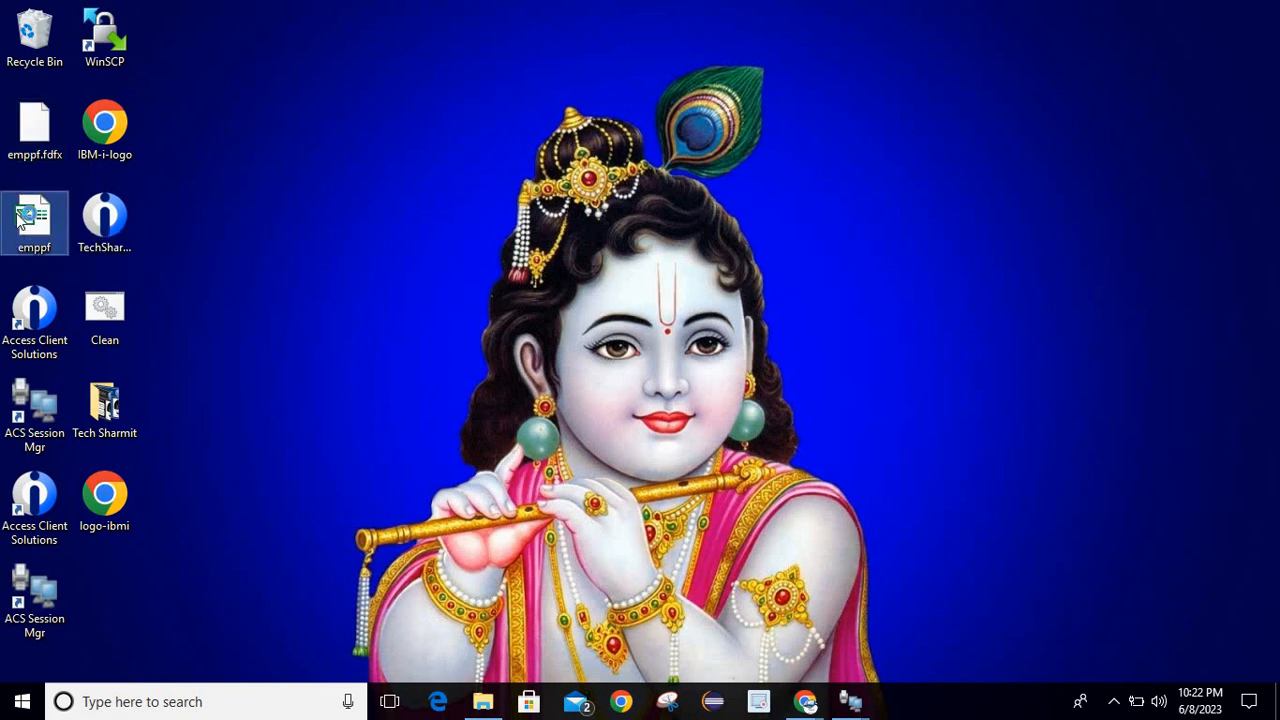
pyautogui.doubleClick(20, 220)
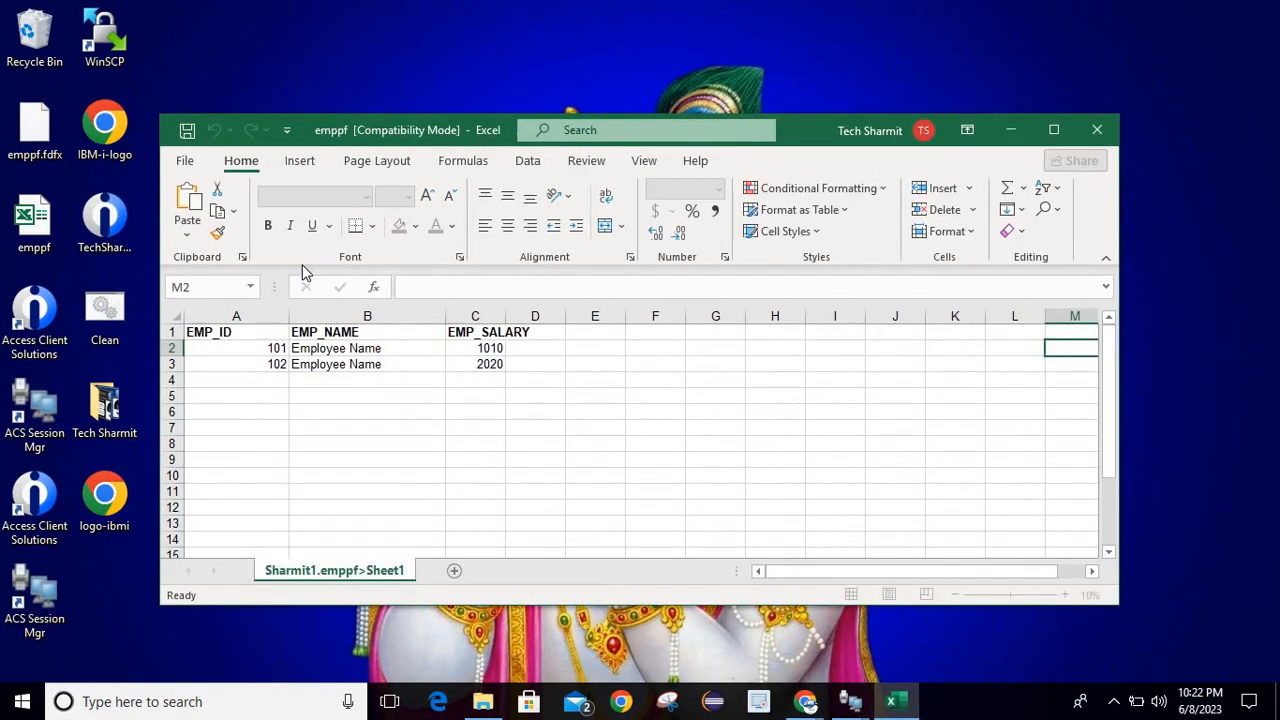
pyautogui.click(1053, 130)
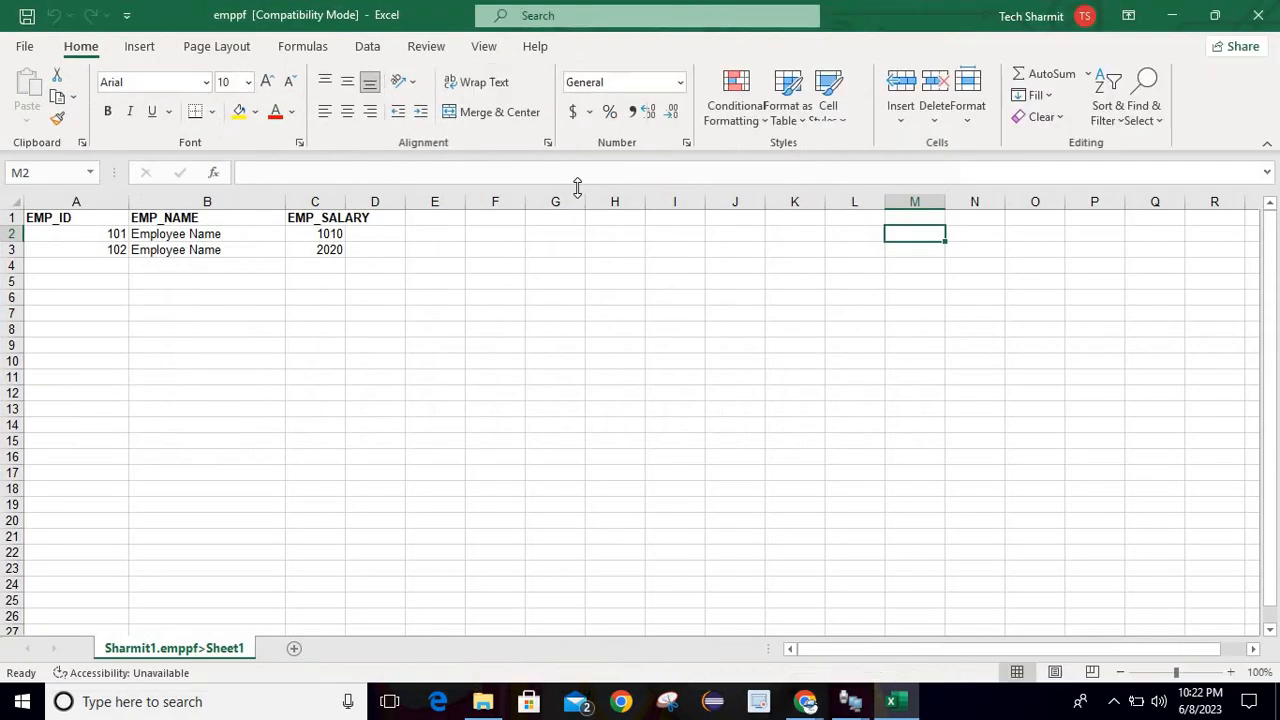
# Fill IDs 101–110 and salaries 1010–10100 down through row 11, then close Excel.
pyautogui.click(116, 238)
pyautogui.moveTo(116, 243); pyautogui.dragTo(152, 378)
pyautogui.click(247, 325)
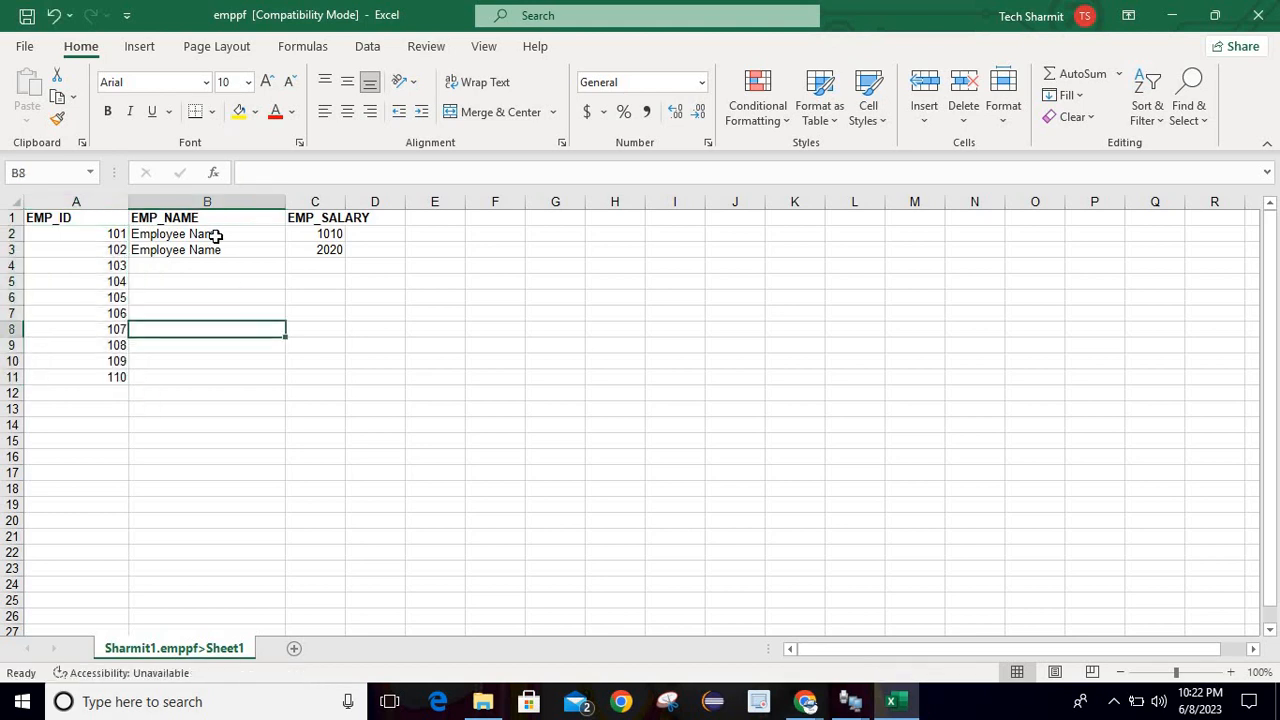
pyautogui.moveTo(214, 234); pyautogui.dragTo(343, 385)
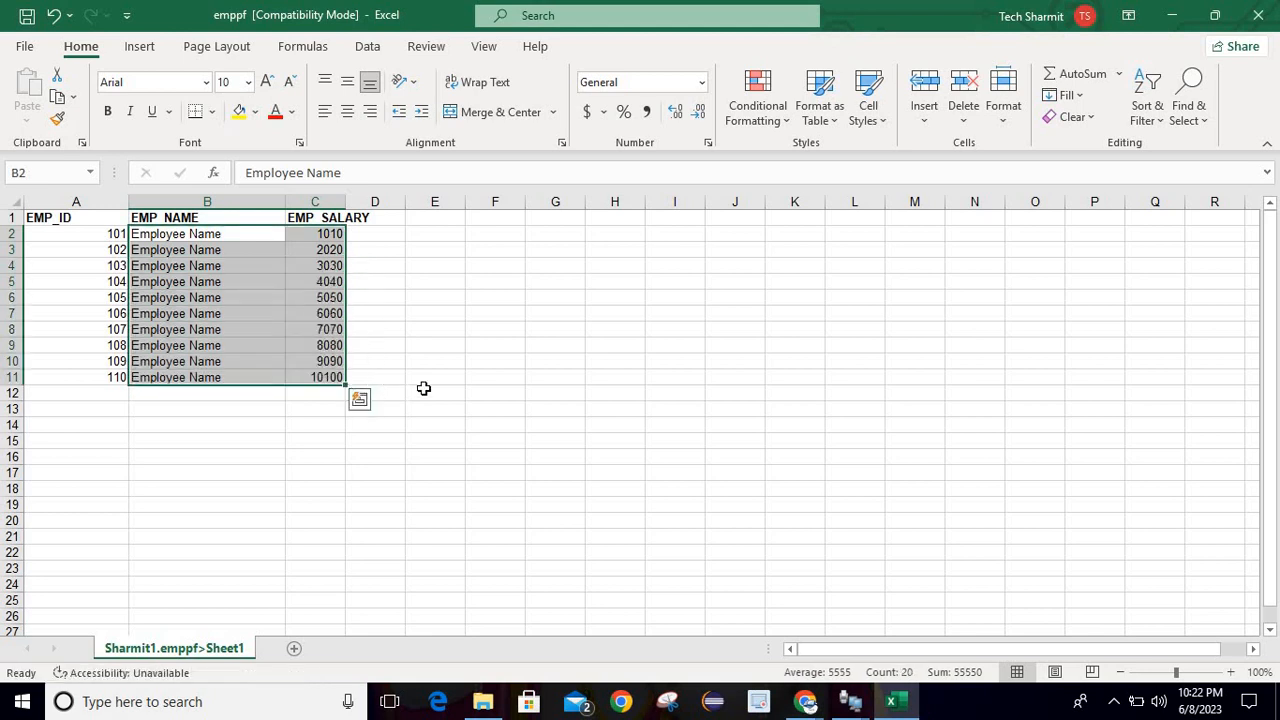
pyautogui.click(509, 377)
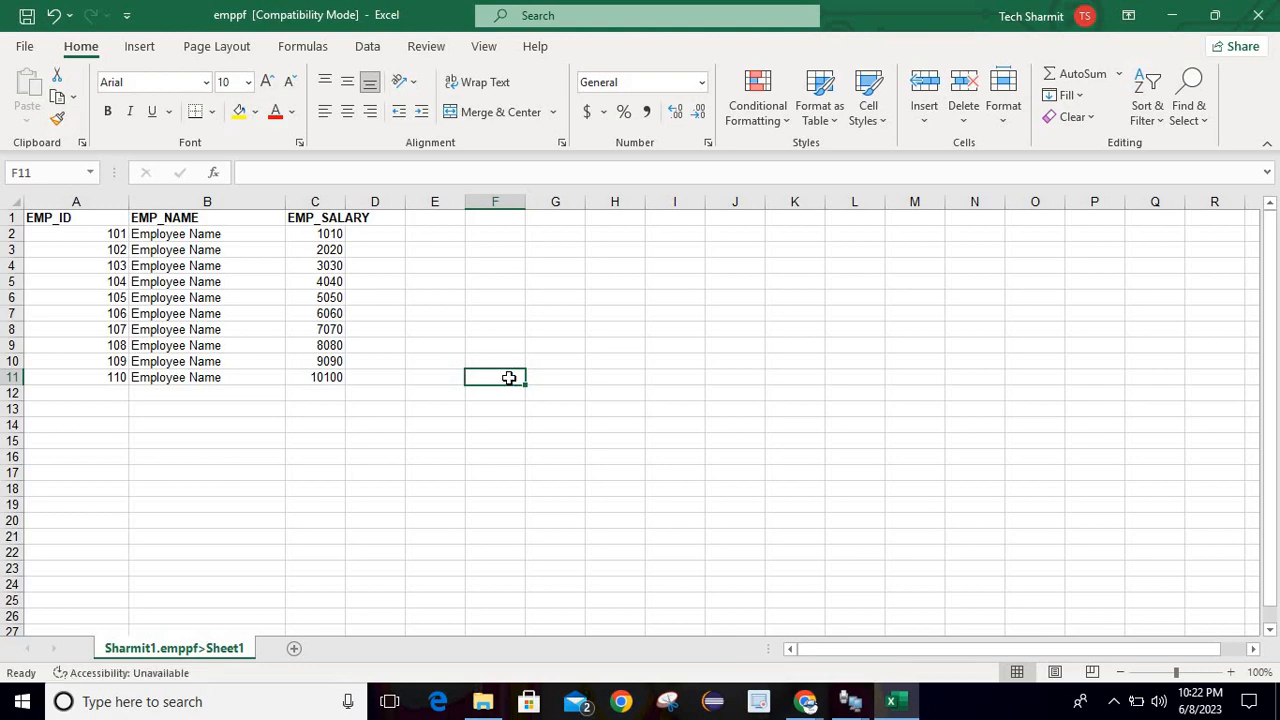
pyautogui.click(1258, 15)
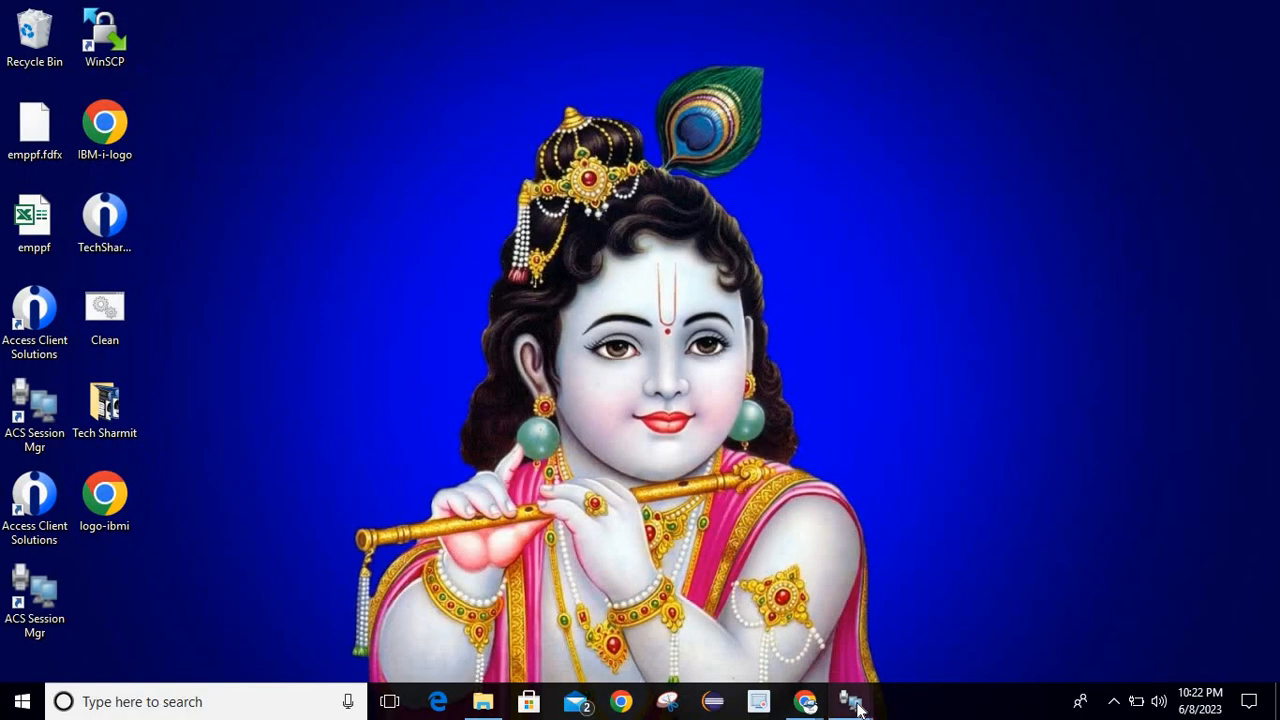
# Rerun the Data Transfer upload of emppf.xls into sharmit1/emppf, now transferring 10 rows.
pyautogui.moveTo(857, 707)
pyautogui.click(914, 650)
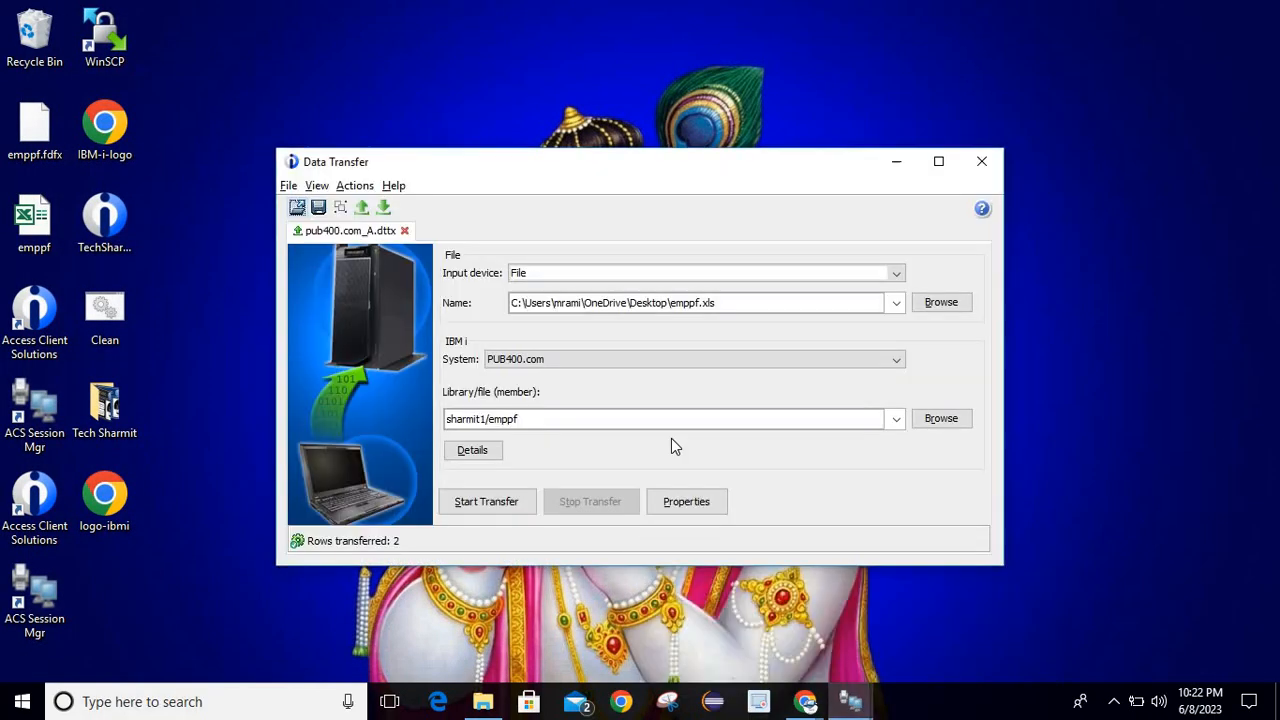
pyautogui.click(496, 501)
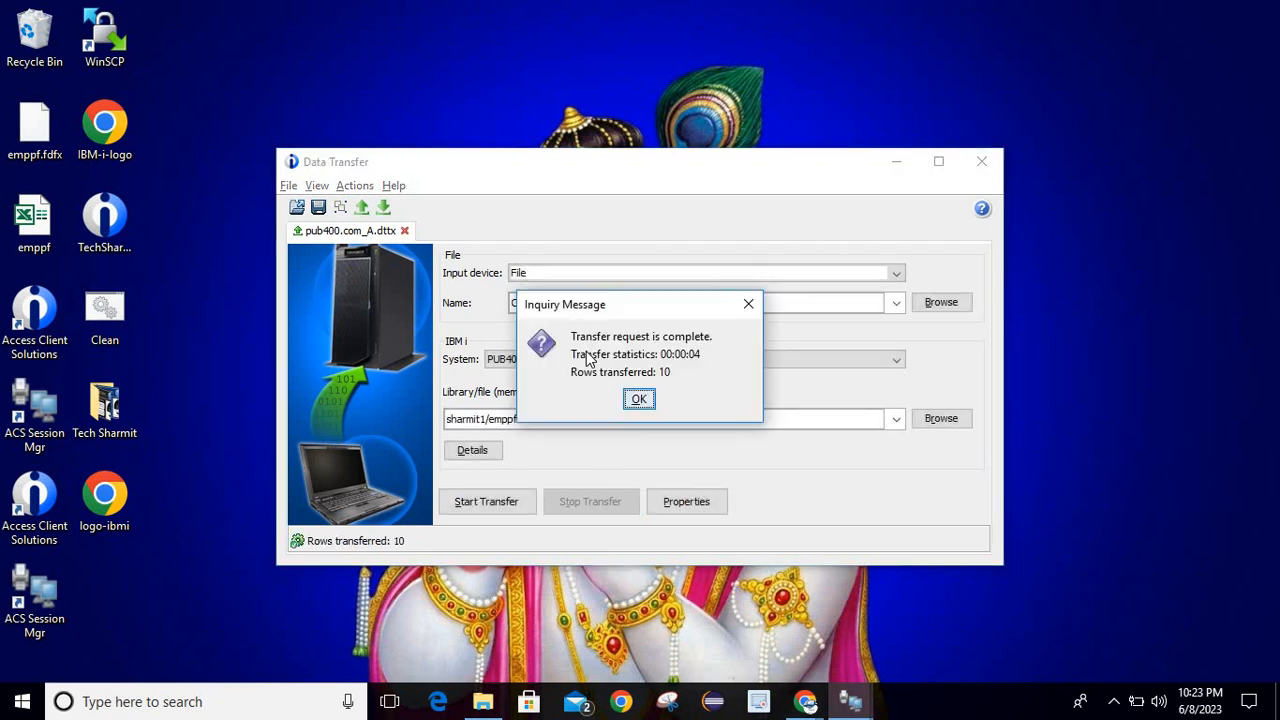
pyautogui.click(640, 400)
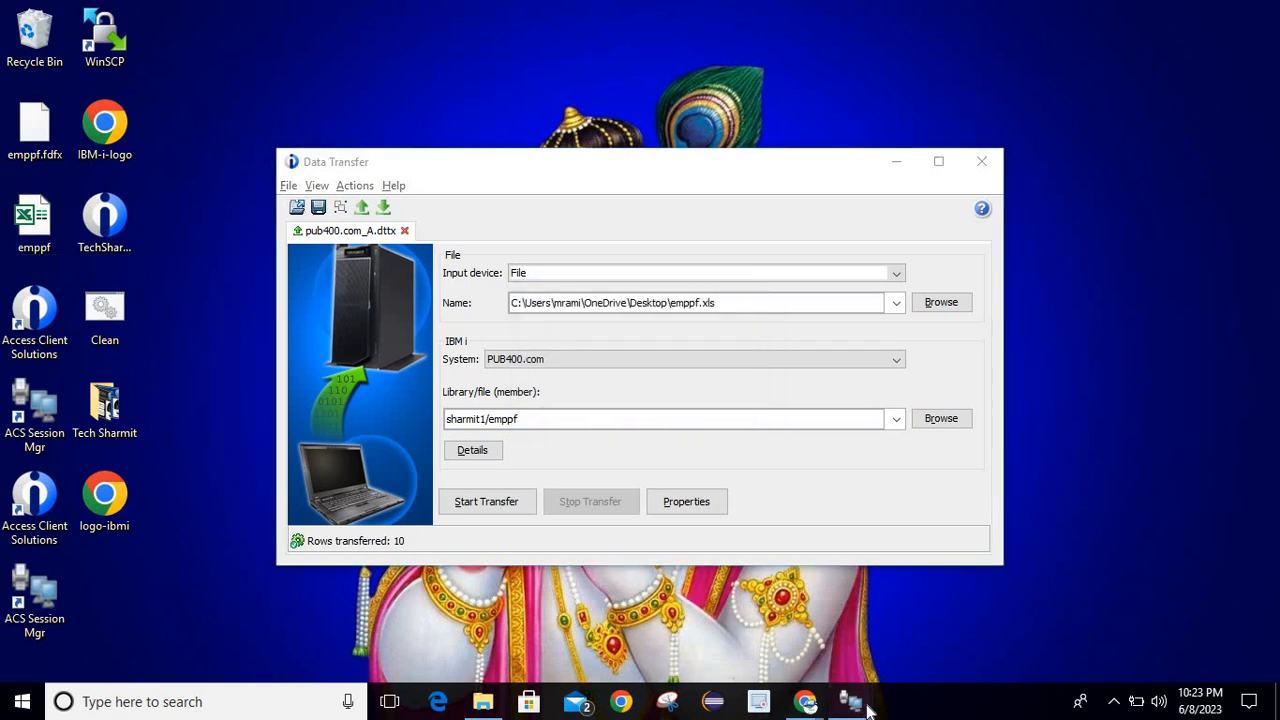
# Rerun 'select * from emppf' in the 5250 session.
pyautogui.moveTo(860, 705)
pyautogui.click(774, 616)
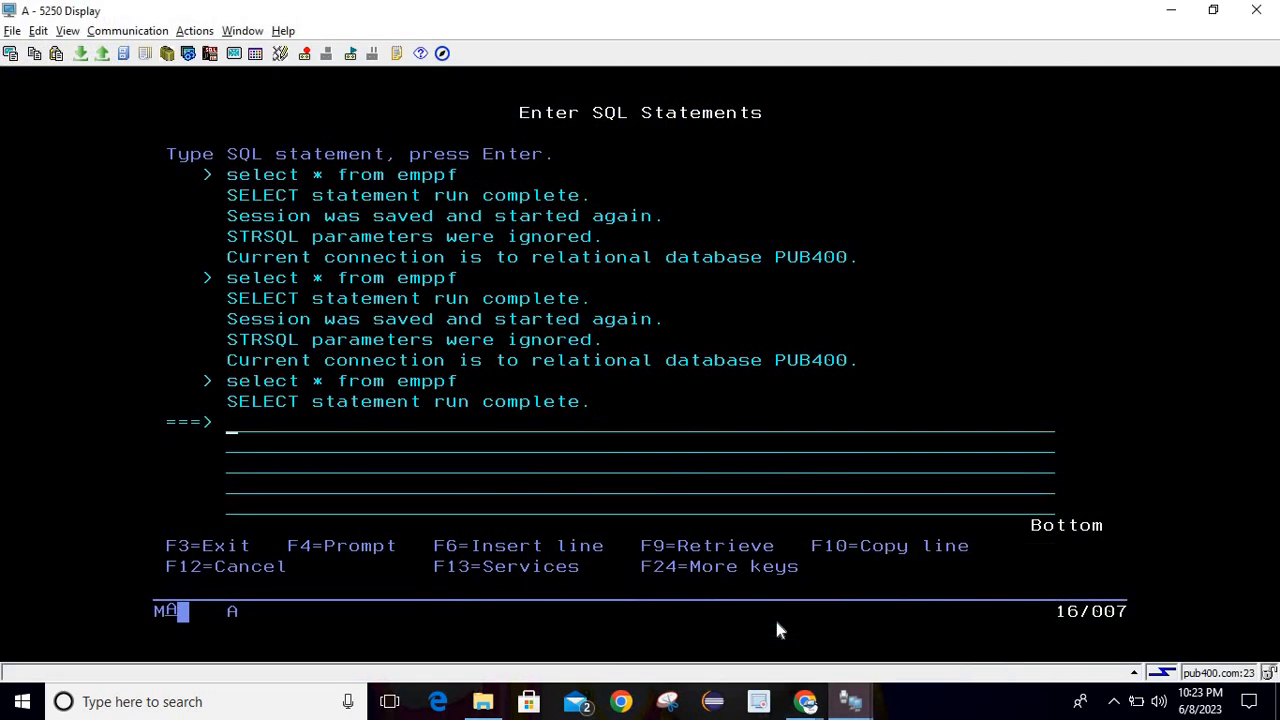
pyautogui.press('F9')
pyautogui.press('Return')
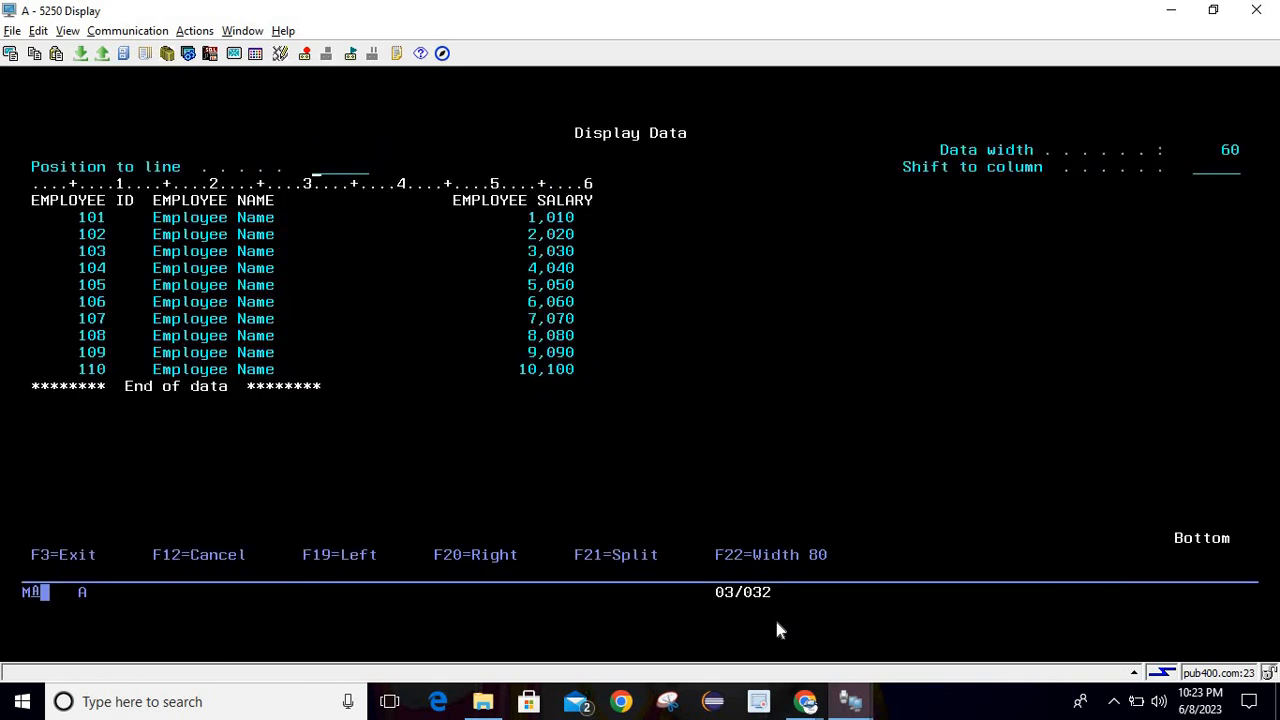
# Check the returned employee rows 101–110, then show the desktop.
pyautogui.moveTo(78, 210); pyautogui.dragTo(580, 364)
pyautogui.click(716, 370)
pyautogui.hotkey('alt', 'Tab')
pyautogui.hotkey('alt', 'Tab')
pyautogui.click(1277, 700)
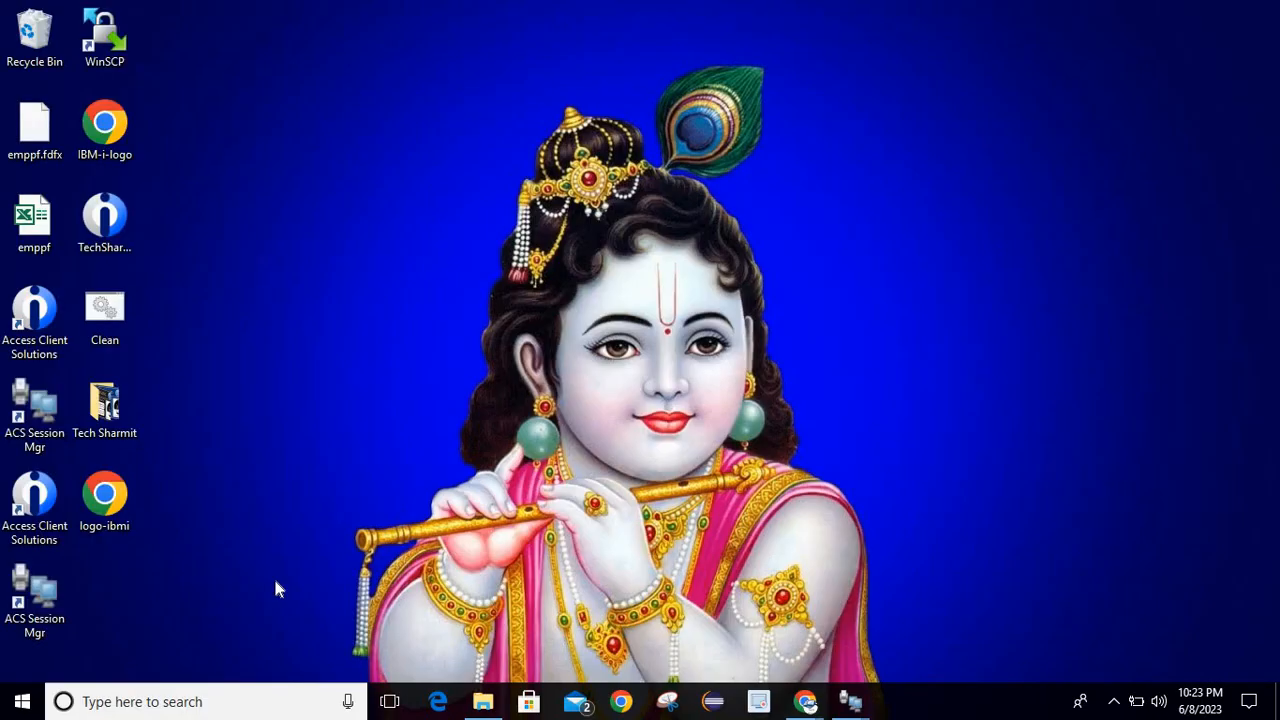
pyautogui.doubleClick(12, 198)
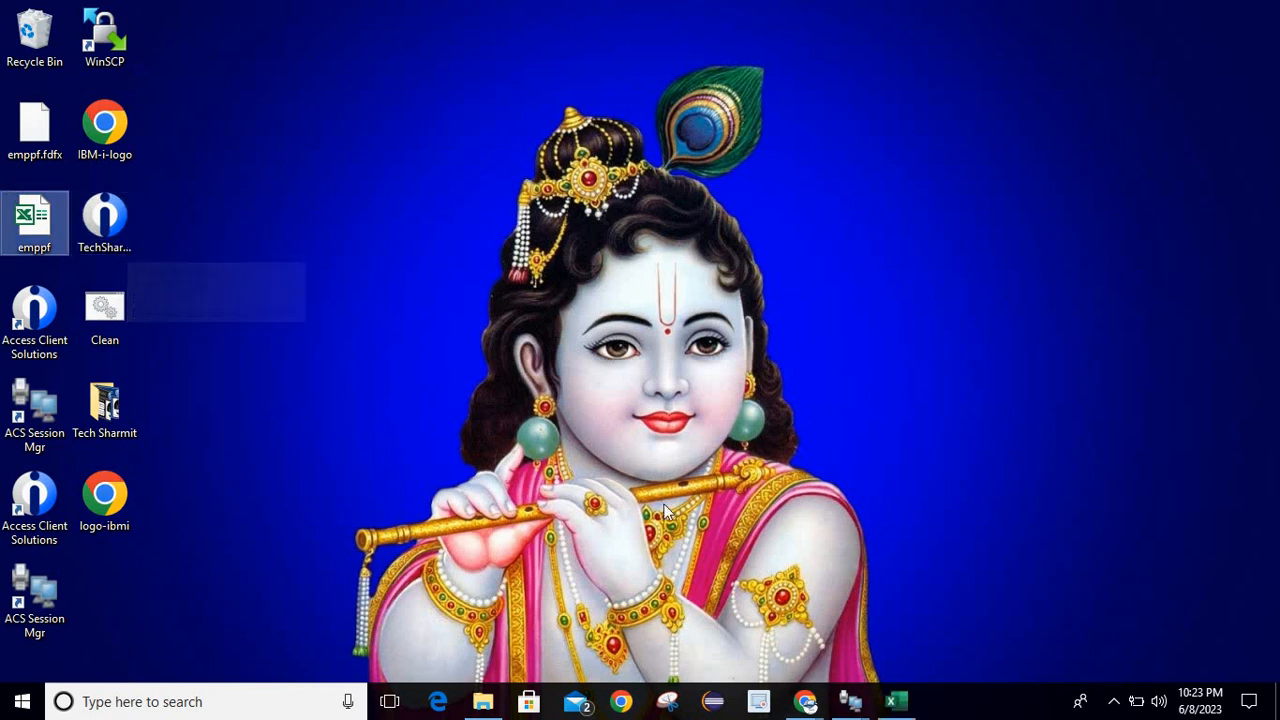
pyautogui.click(898, 703)
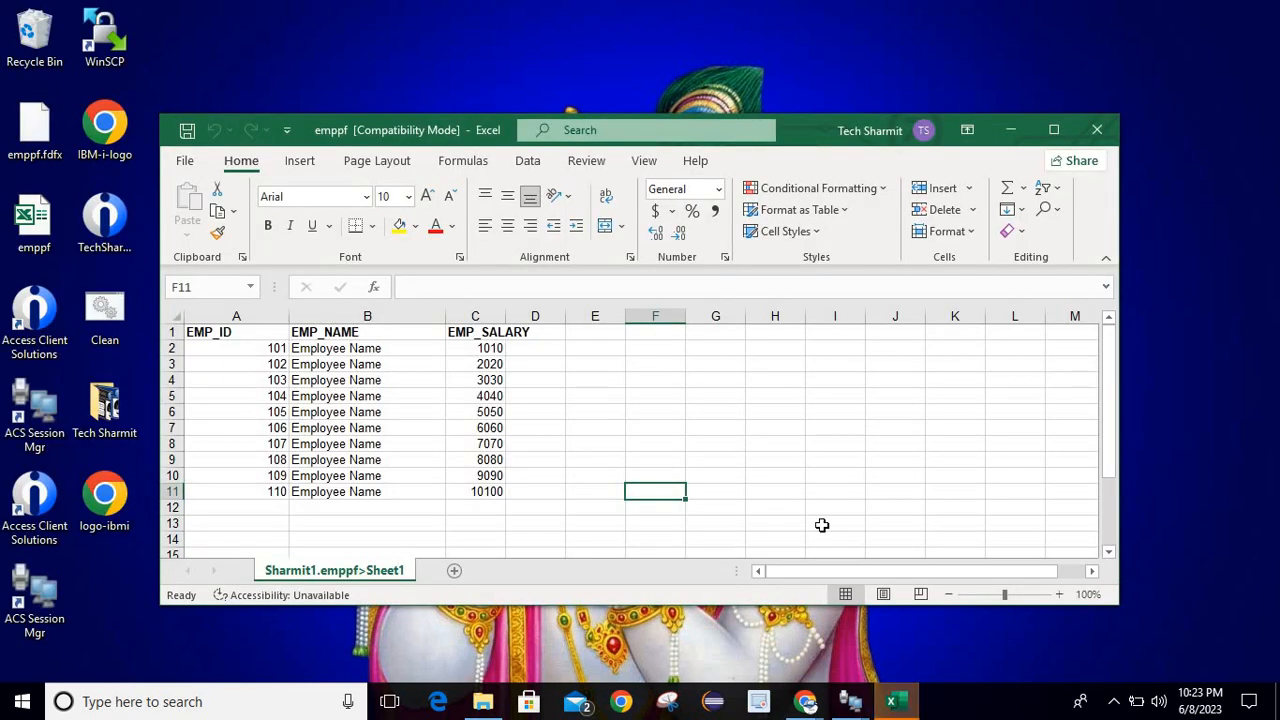
pyautogui.click(648, 420)
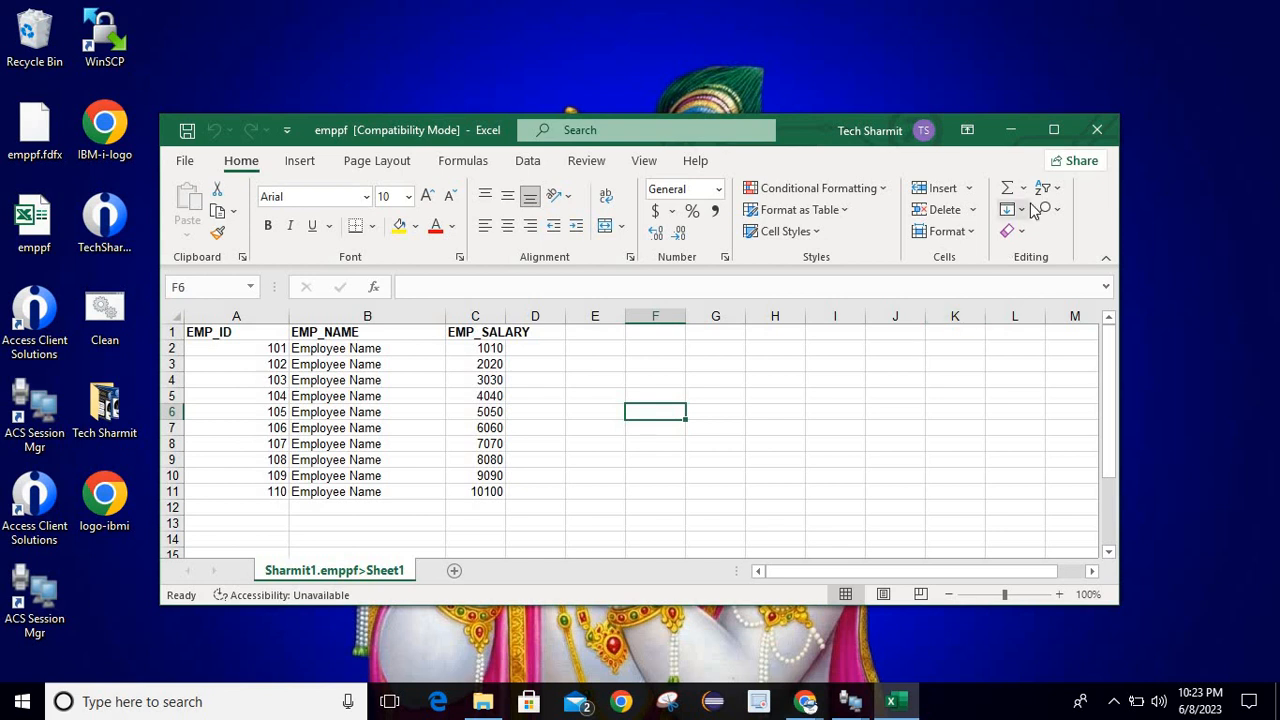
pyautogui.click(1097, 130)
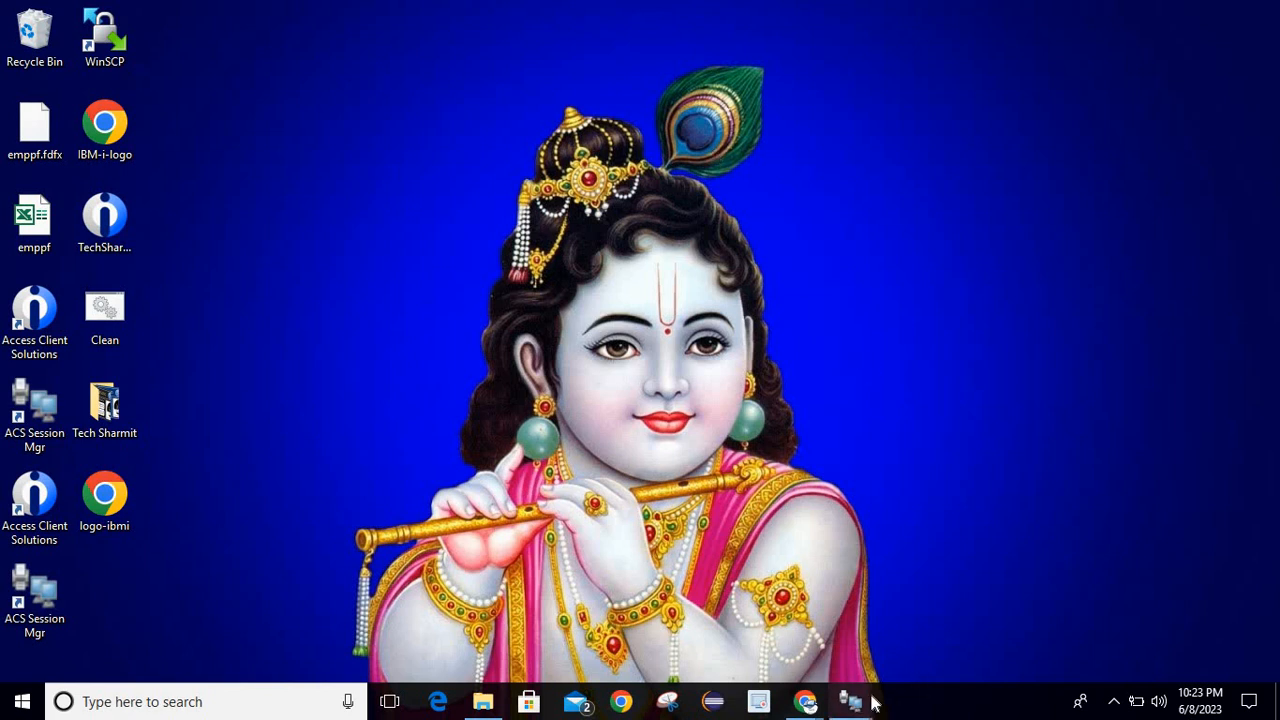
# Exit the query results and interactive SQL, back to the QSHARMIT member list in SHARMIT1.
pyautogui.moveTo(868, 698)
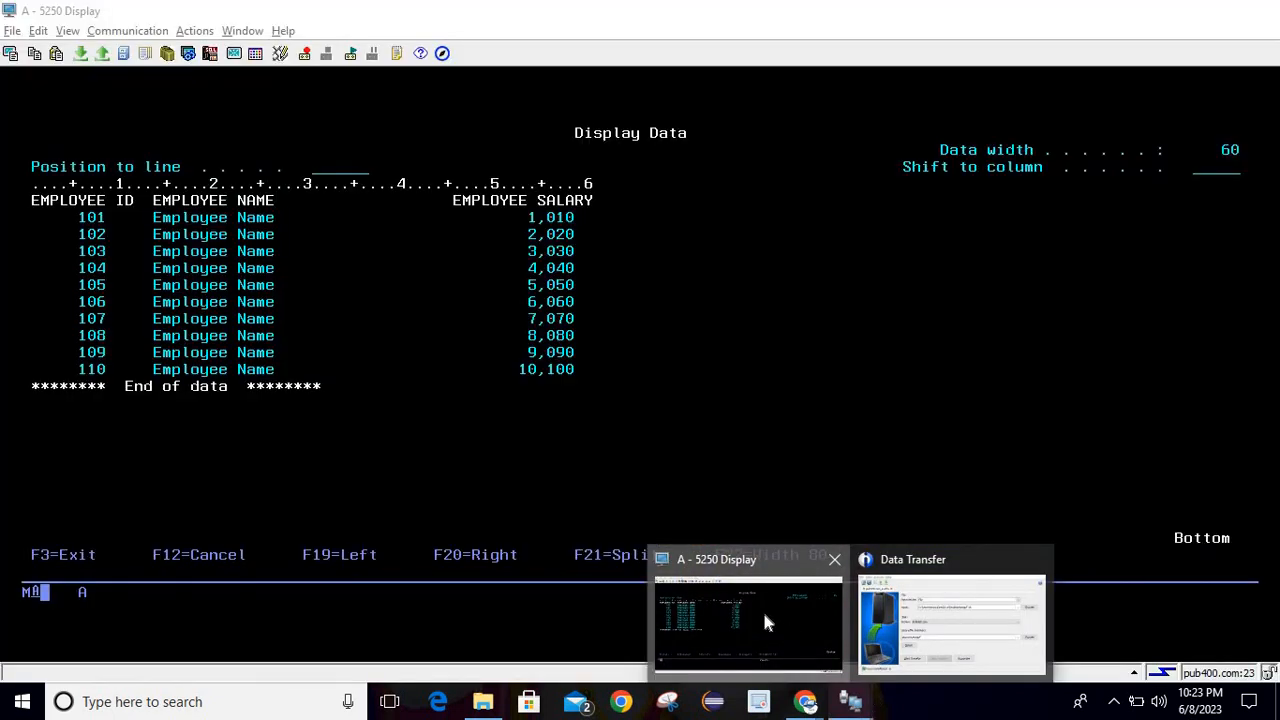
pyautogui.click(762, 610)
pyautogui.press('F3')
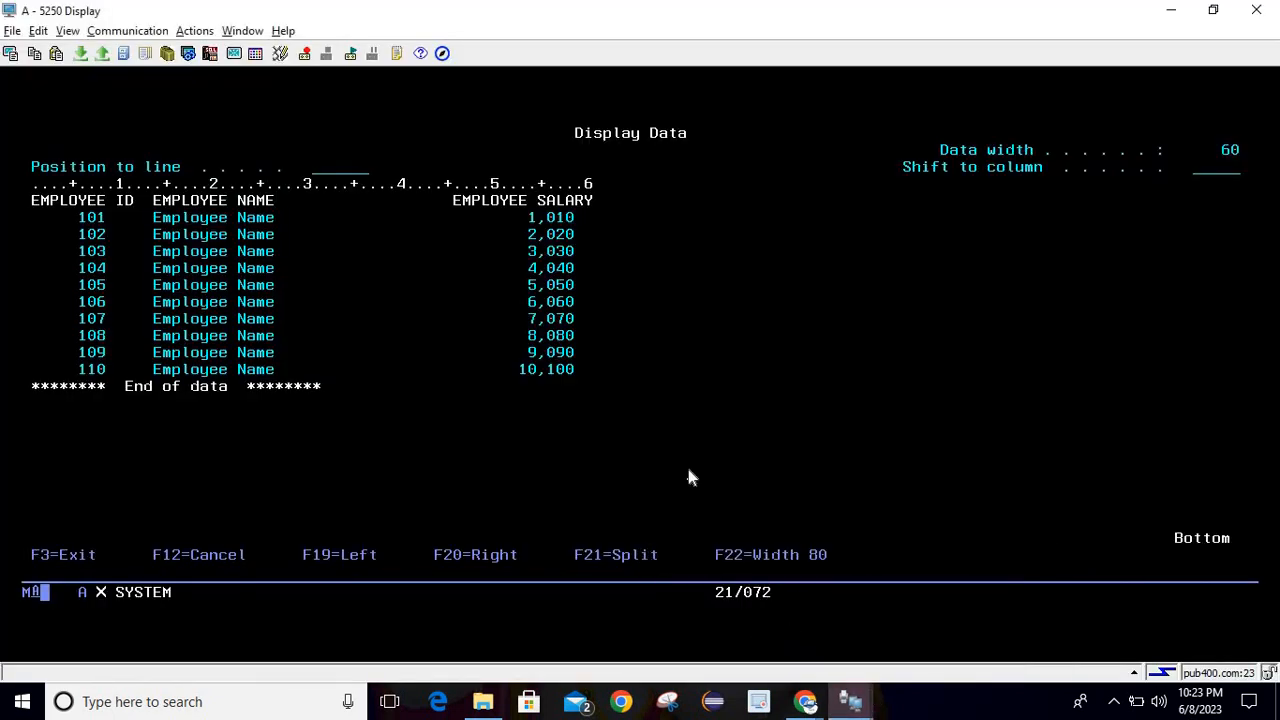
pyautogui.press('F3')
pyautogui.press('Return')
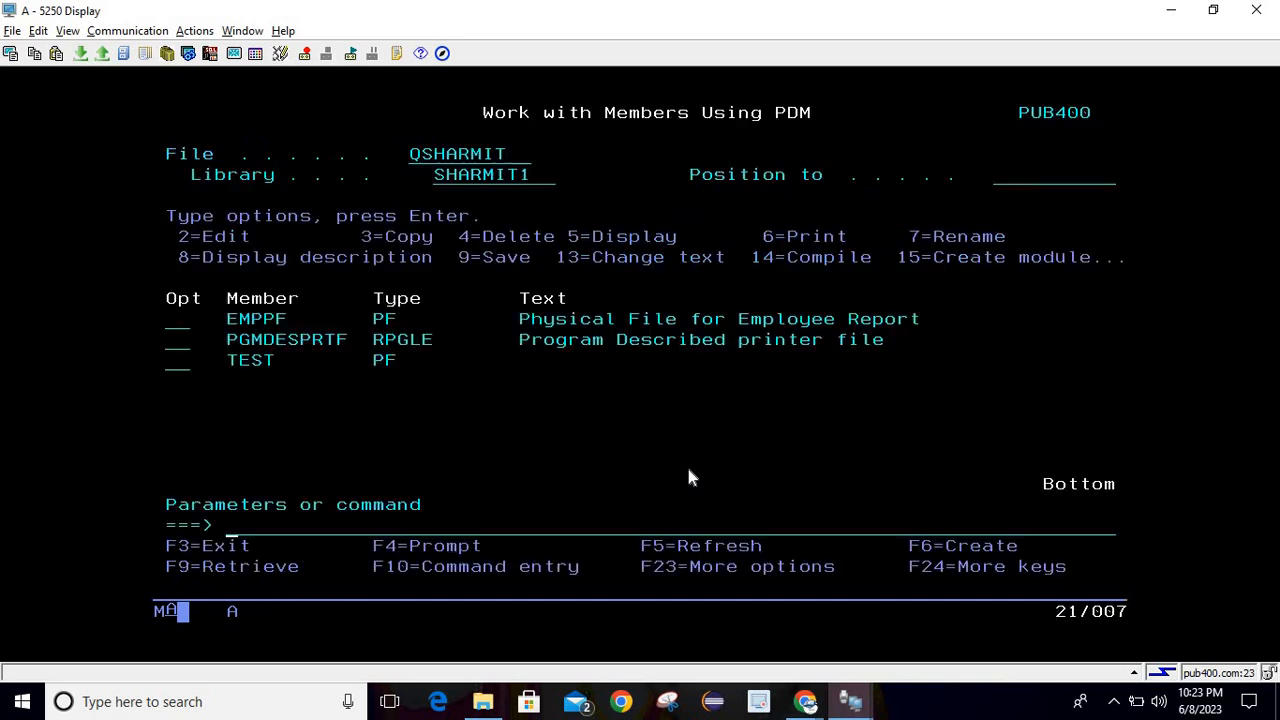
pyautogui.press('Return')
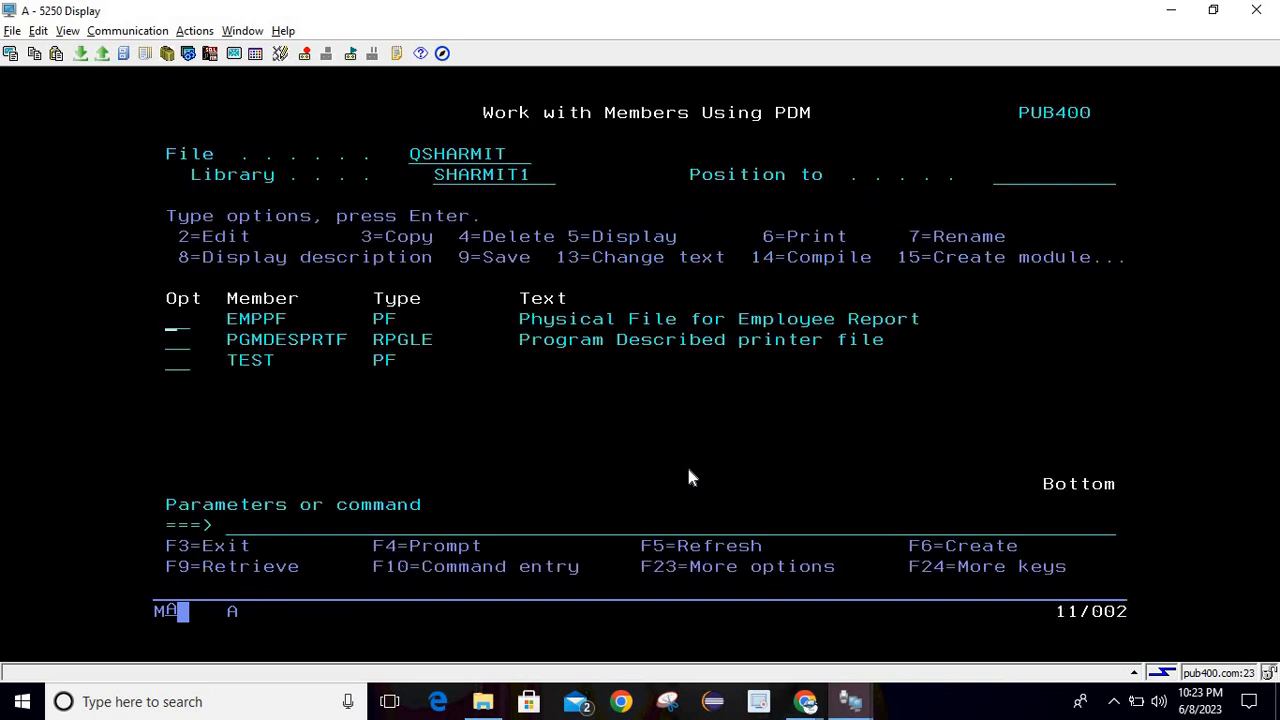